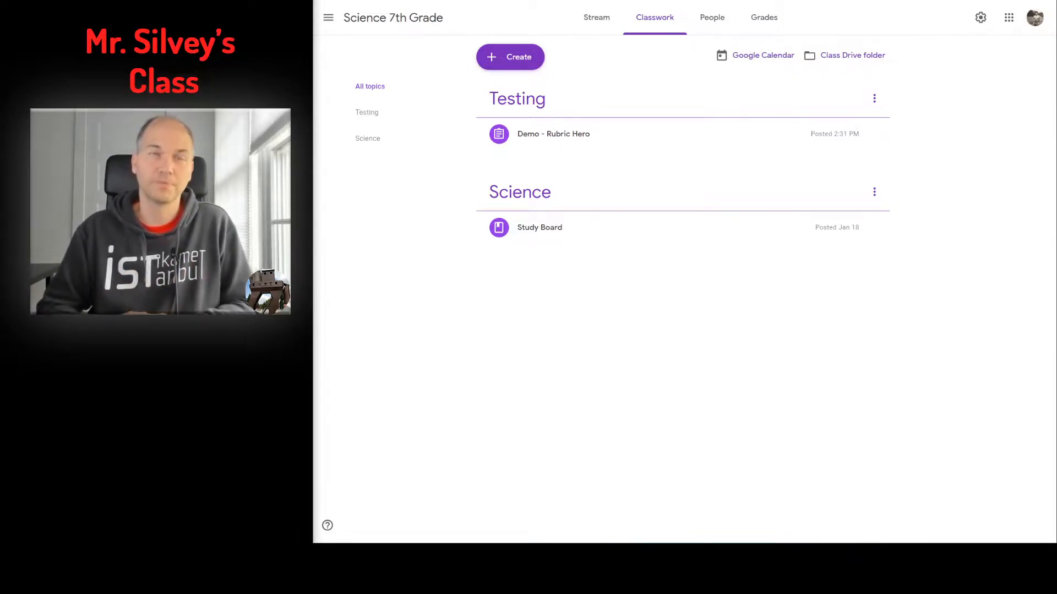
# Open the Demo - Rubric Hero assignment for editing and show the options for adding a rubric
pyautogui.click(572, 138)
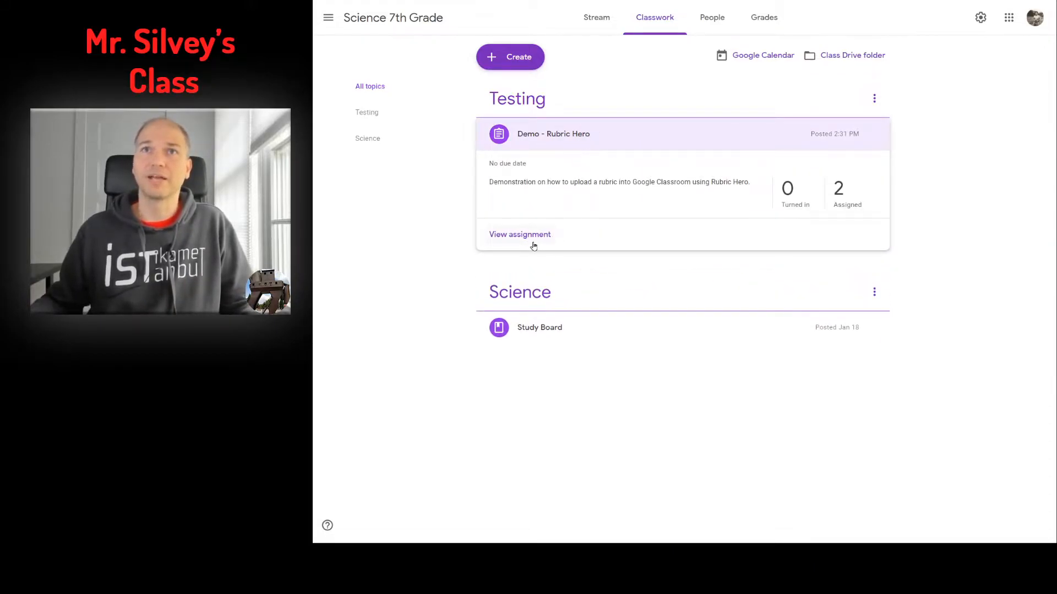
pyautogui.click(533, 246)
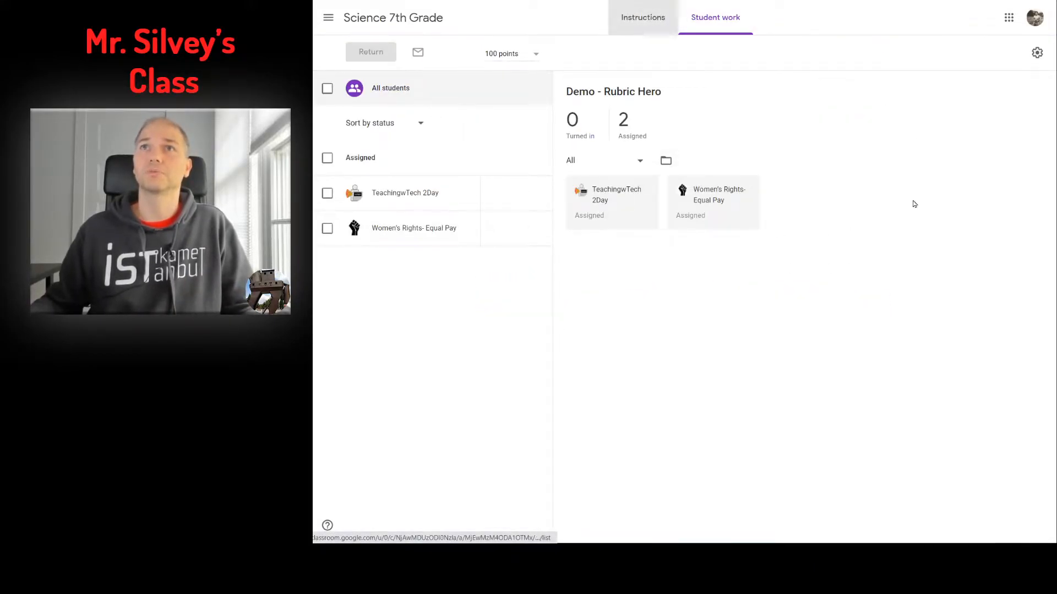
pyautogui.click(650, 18)
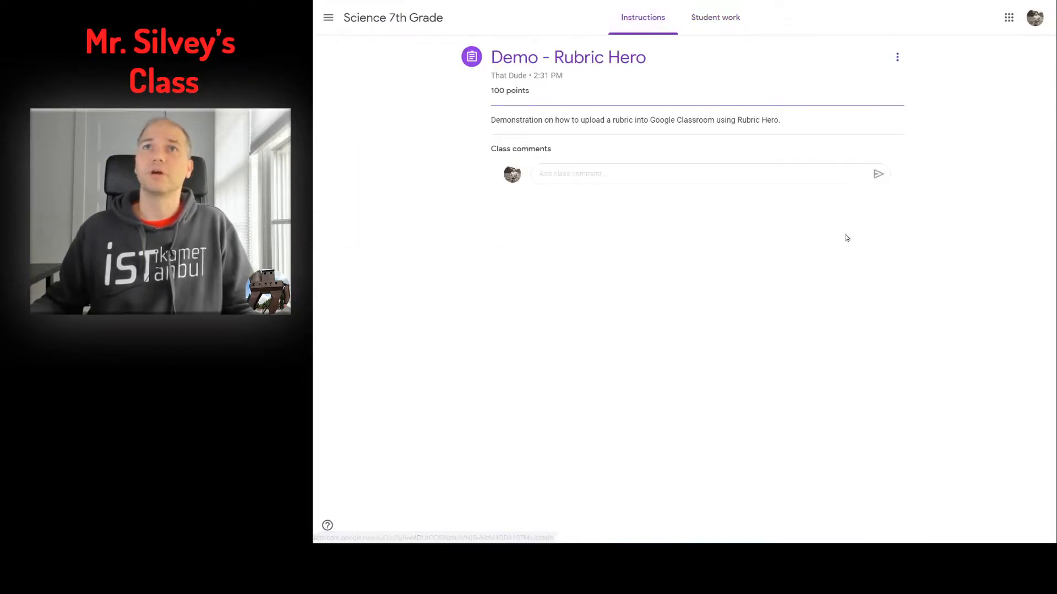
pyautogui.click(897, 58)
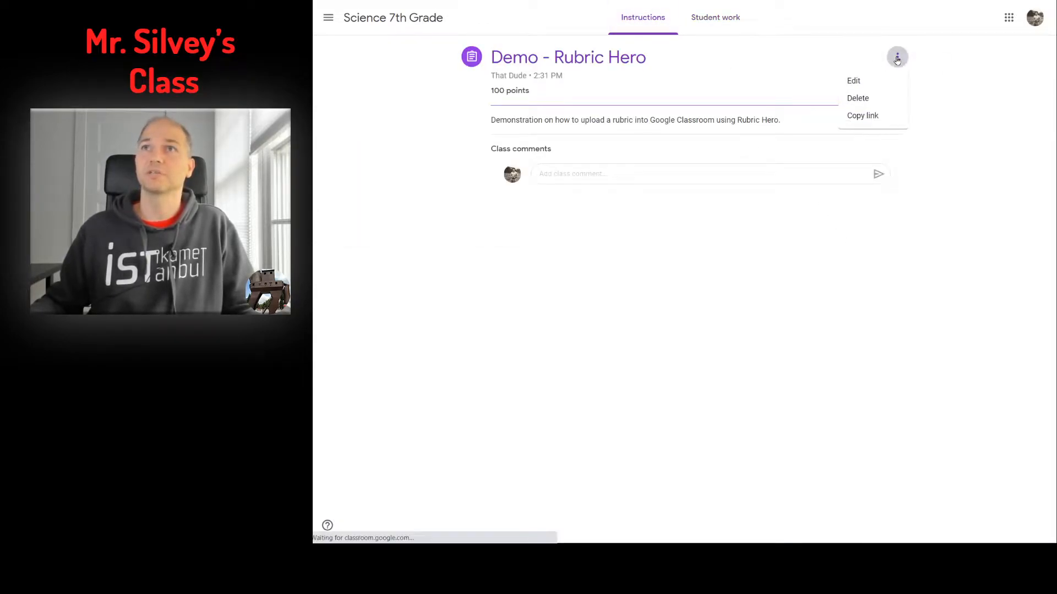
pyautogui.click(872, 83)
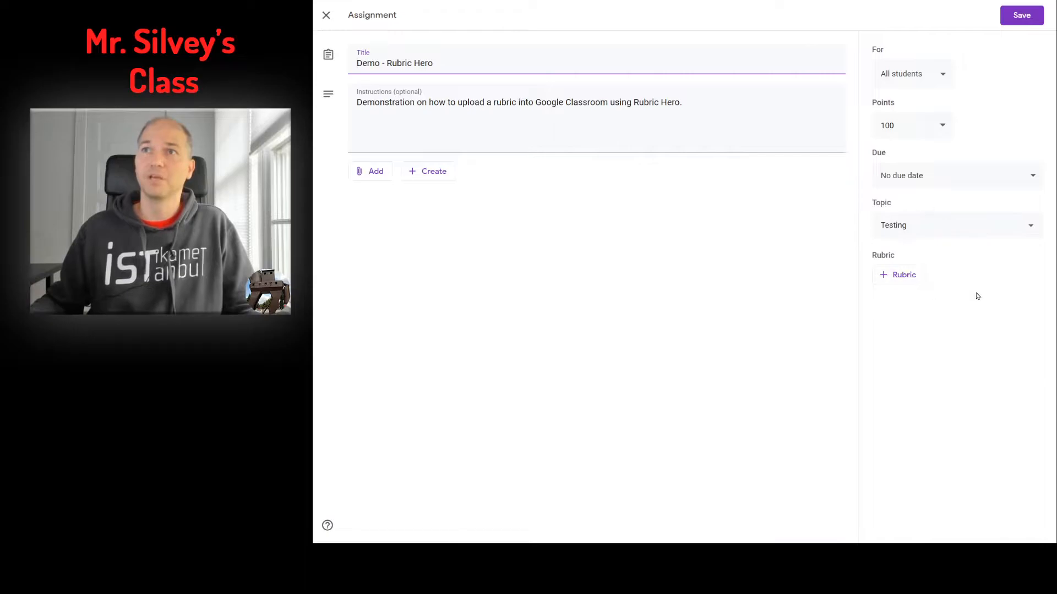
pyautogui.click(911, 275)
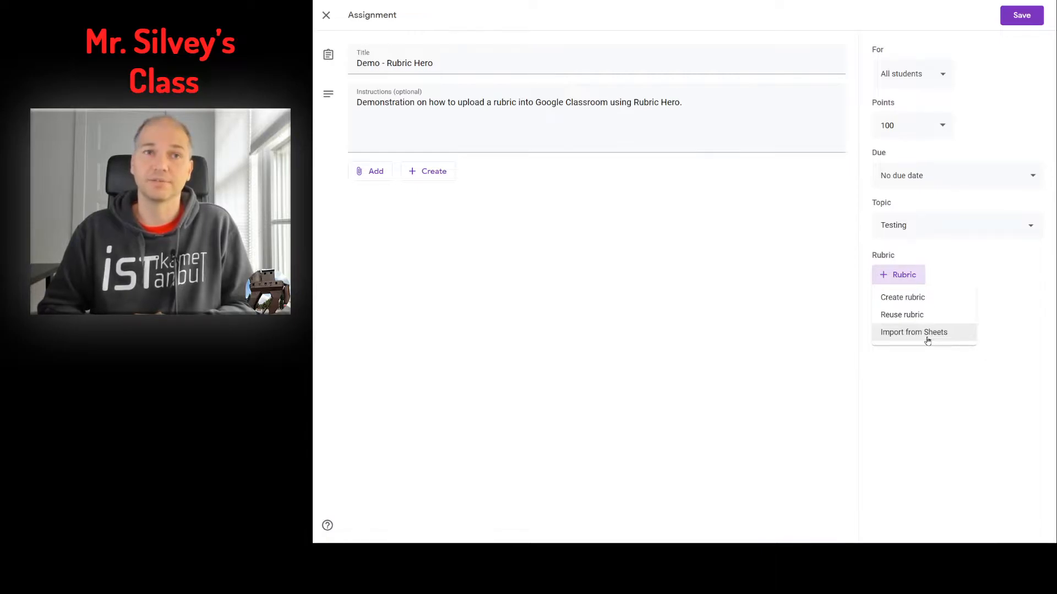
# Switch to the My Templates spreadsheet and try to authorize the Rubric Hero script by starting a new rubric
pyautogui.click(343, 1)
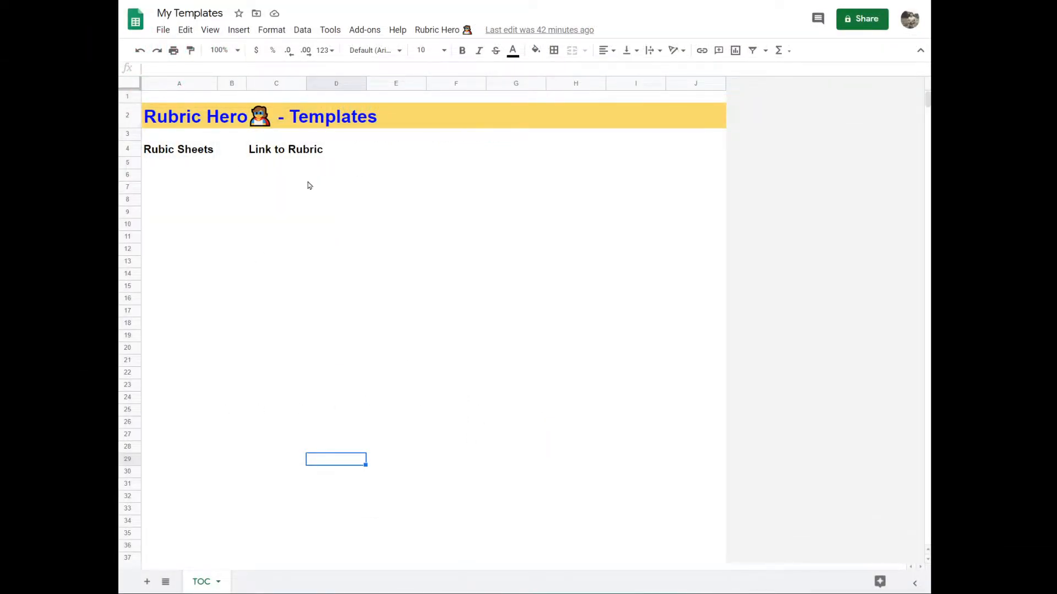
pyautogui.click(444, 33)
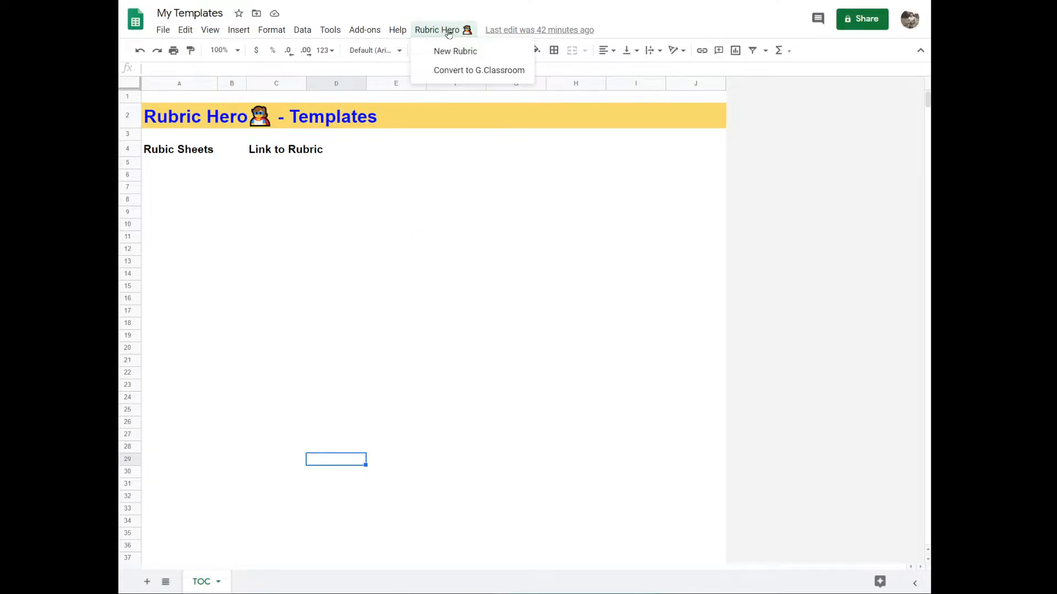
pyautogui.click(452, 51)
pyautogui.click(545, 325)
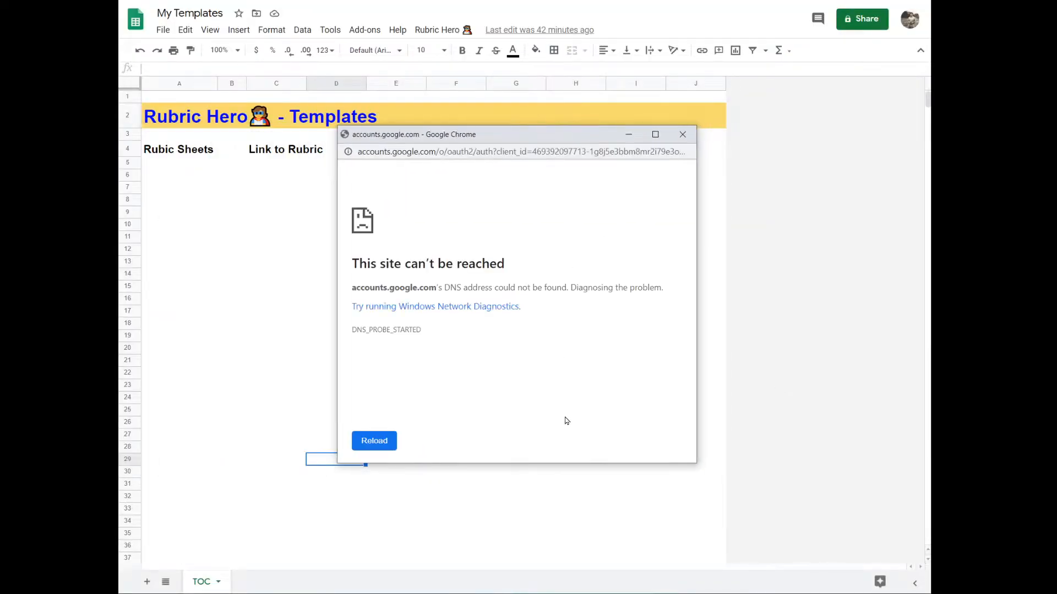
pyautogui.click(374, 440)
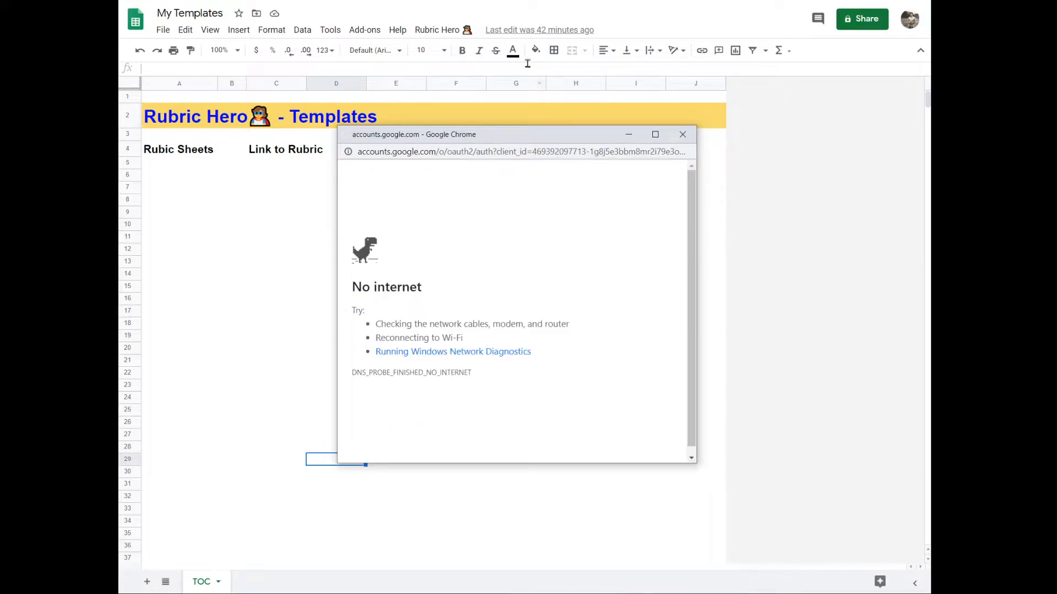
pyautogui.click(683, 134)
# Start a new rubric again and allow the unverified Rubric Workbook script access to the Google account
pyautogui.click(444, 31)
pyautogui.click(455, 50)
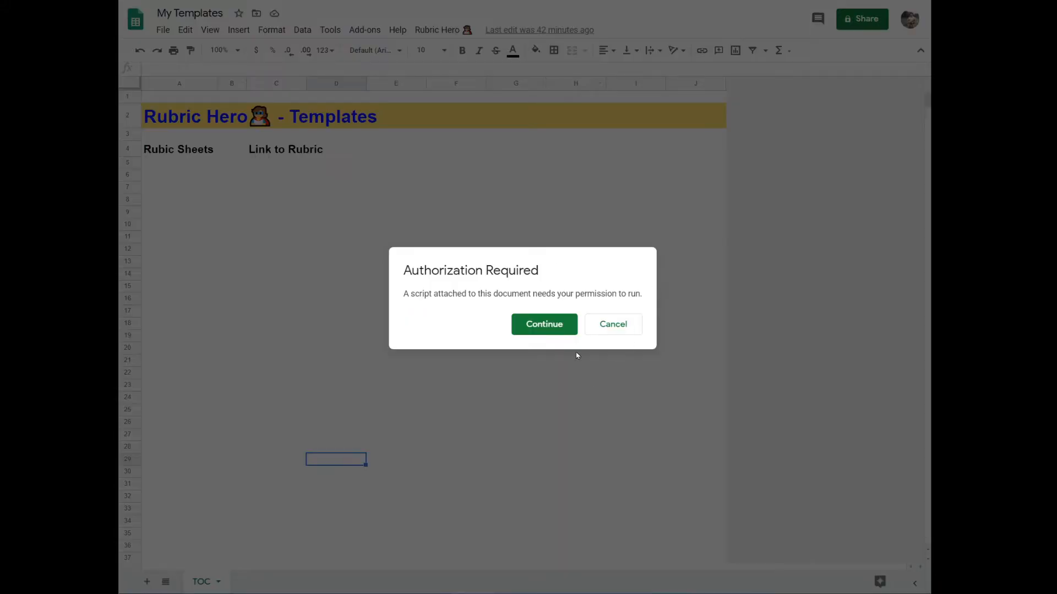
pyautogui.click(557, 324)
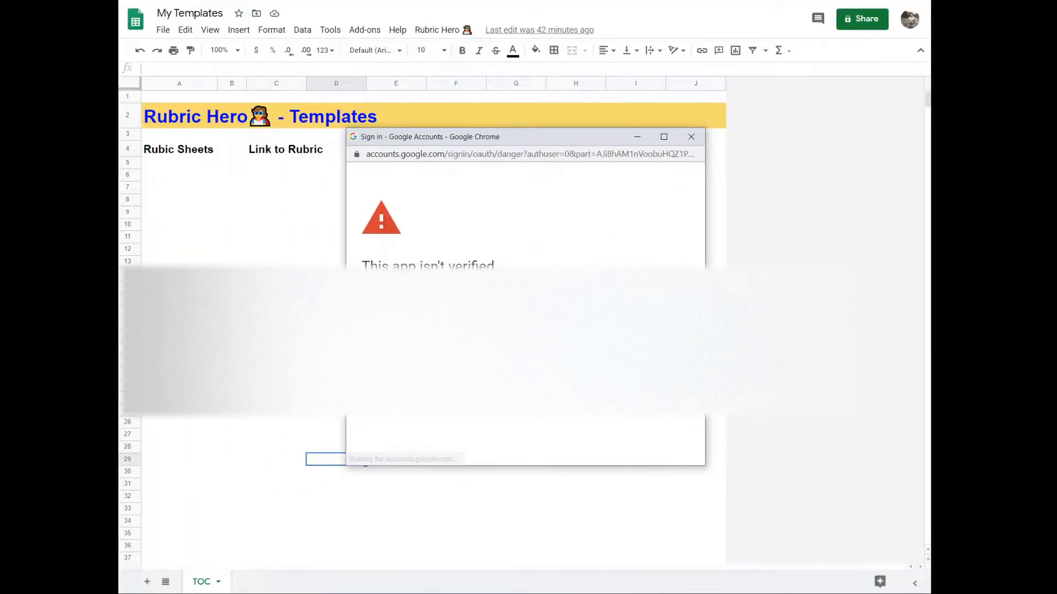
pyautogui.scroll(-1, 526, 314)
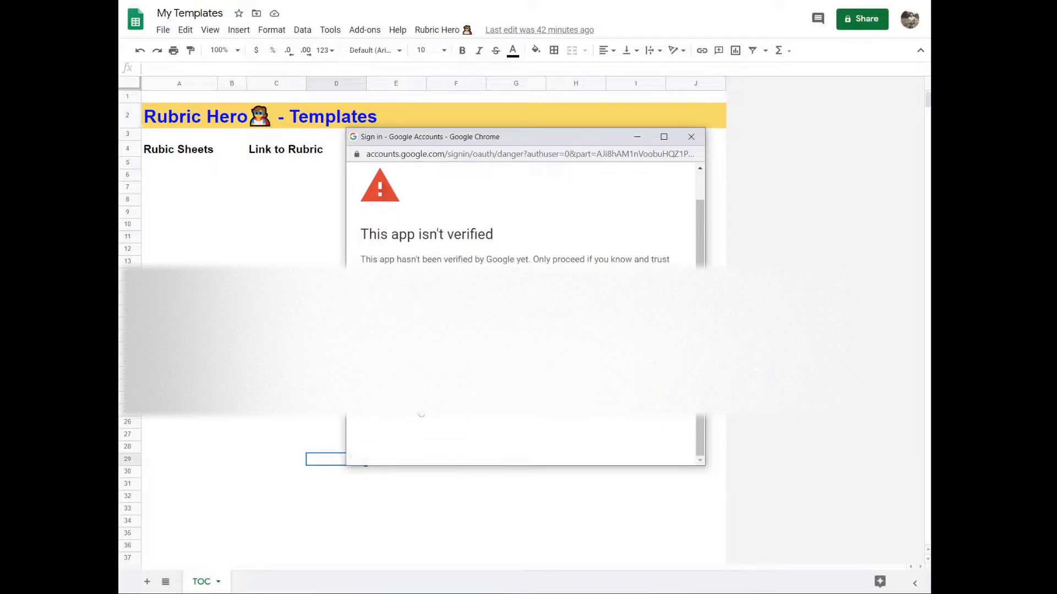
pyautogui.click(444, 415)
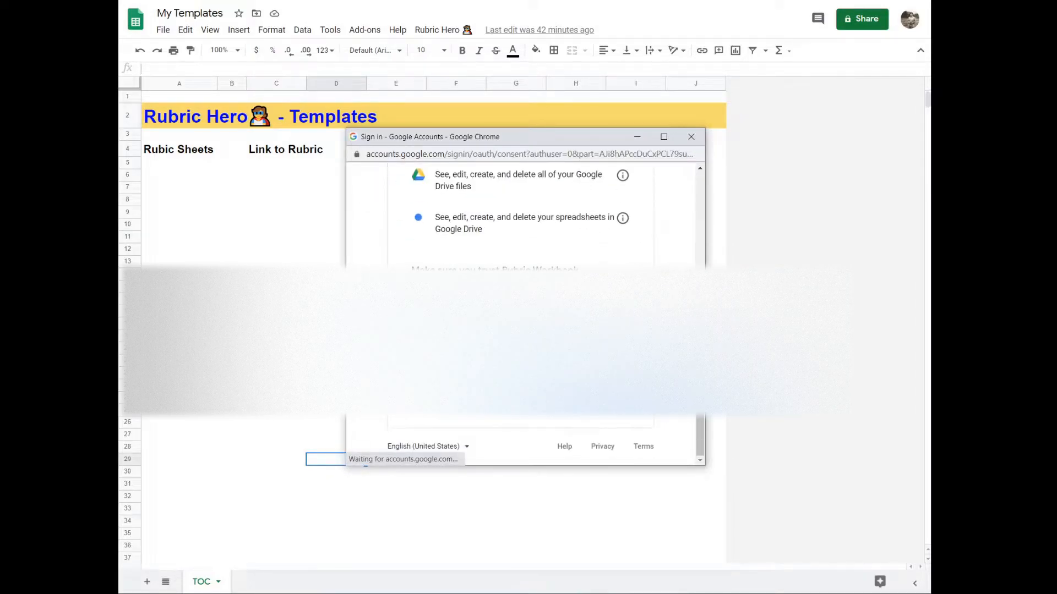
pyautogui.scroll(-3, 525, 314)
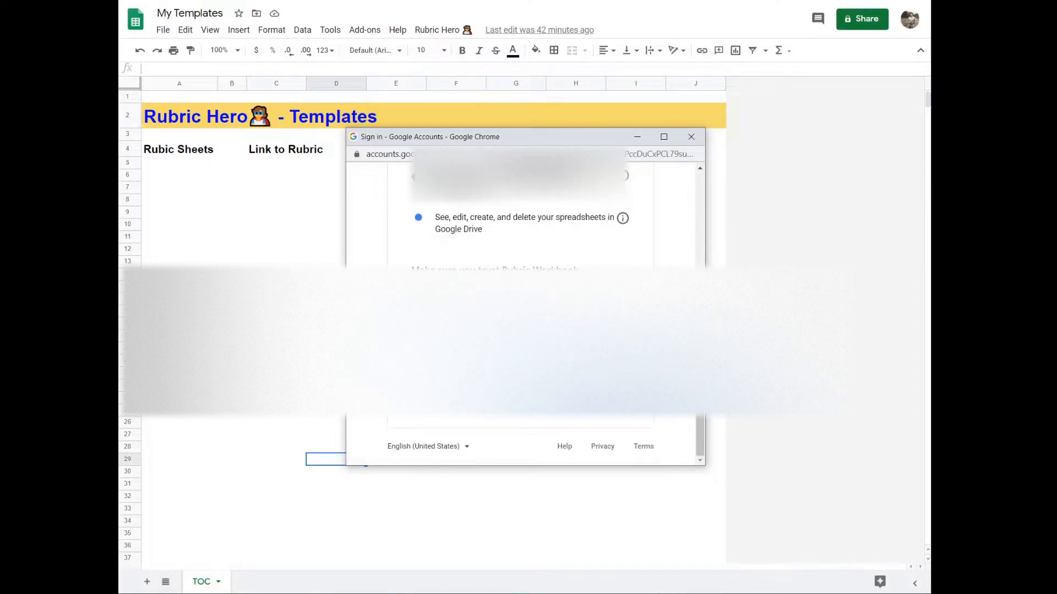
pyautogui.click(604, 379)
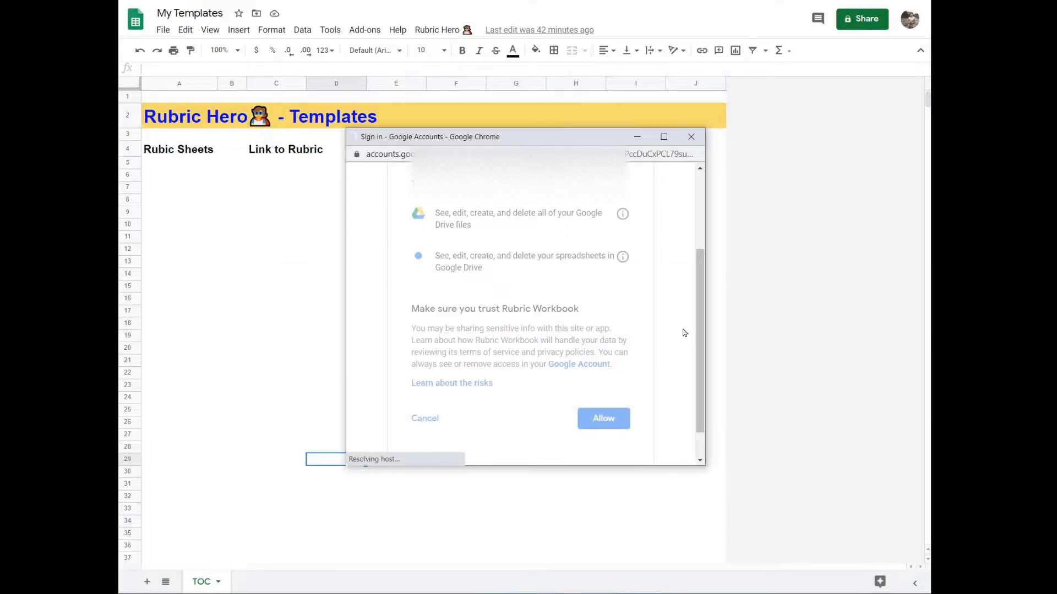
pyautogui.click(380, 443)
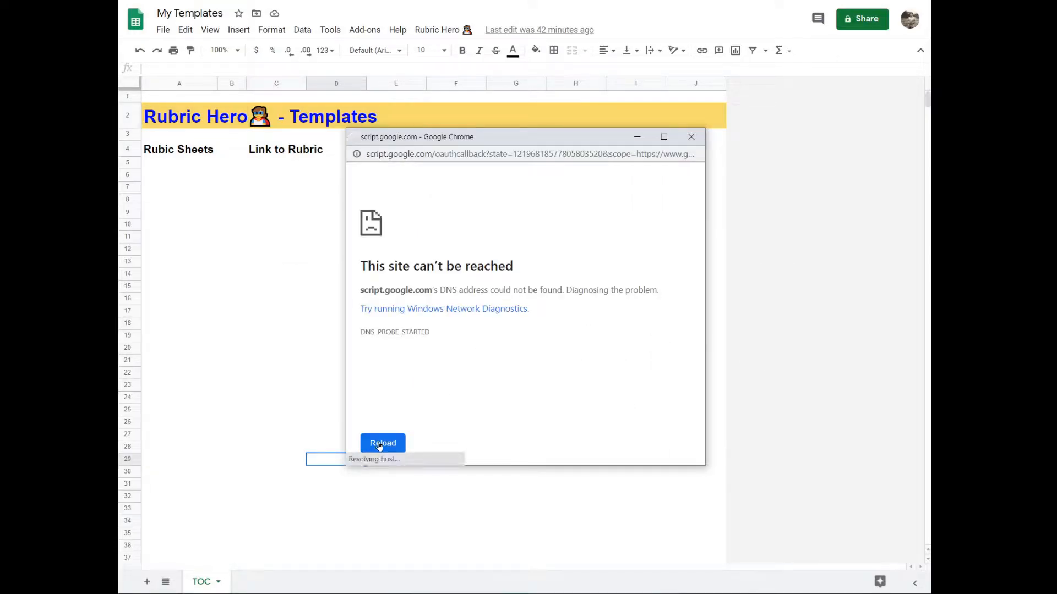
pyautogui.click(691, 137)
pyautogui.click(439, 29)
pyautogui.click(462, 49)
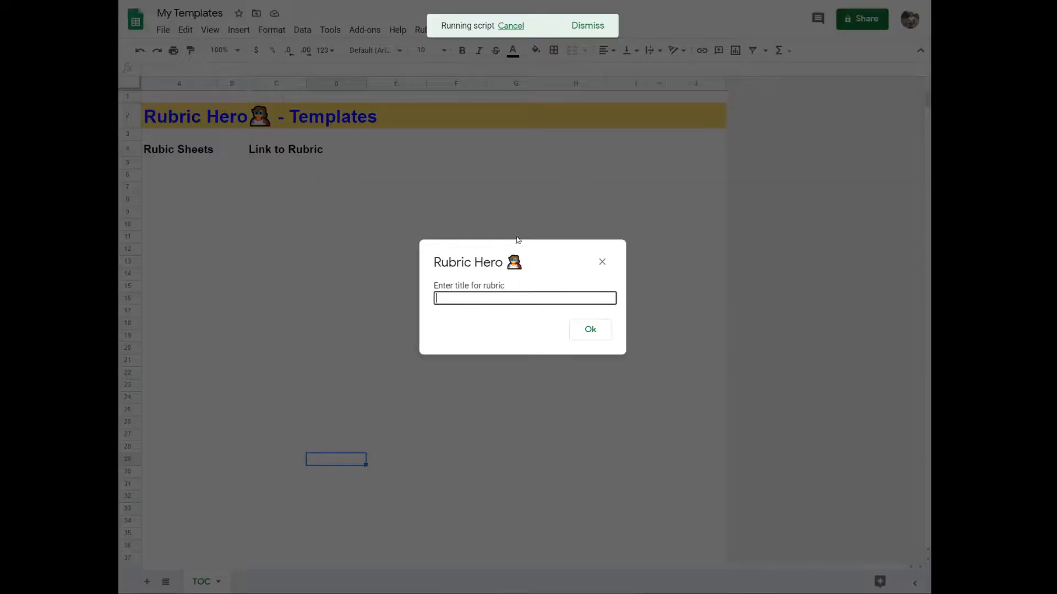
pyautogui.click(602, 262)
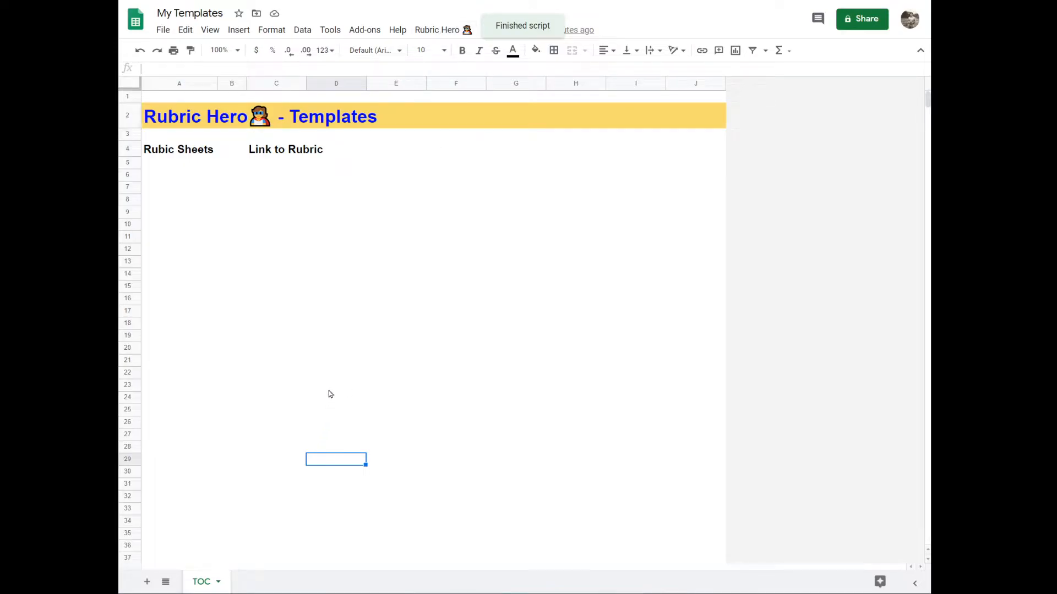
# Create a new Rubric Hero rubric titled Demo
pyautogui.click(440, 30)
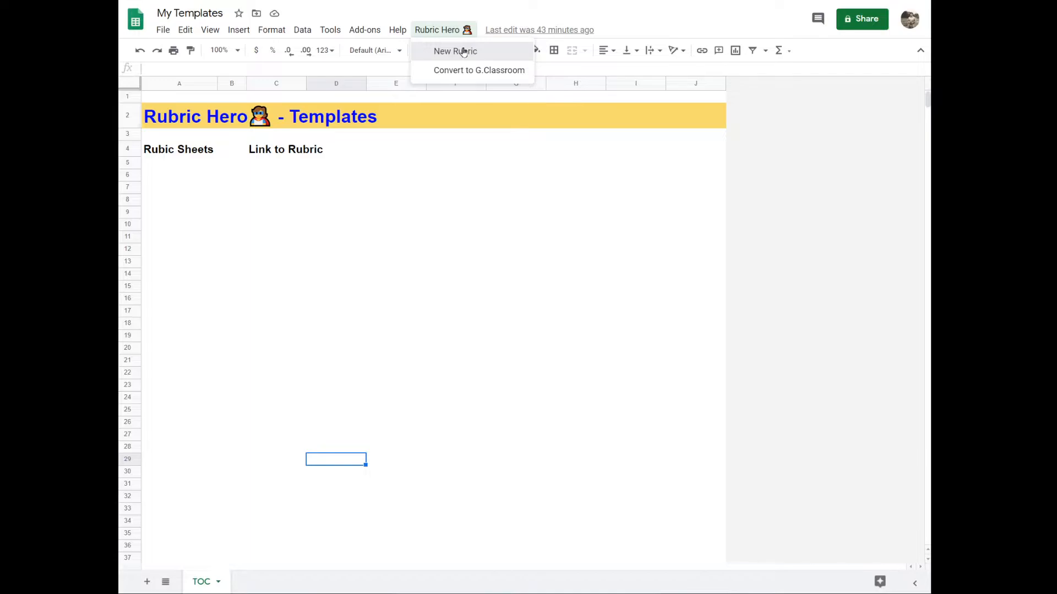
pyautogui.click(463, 52)
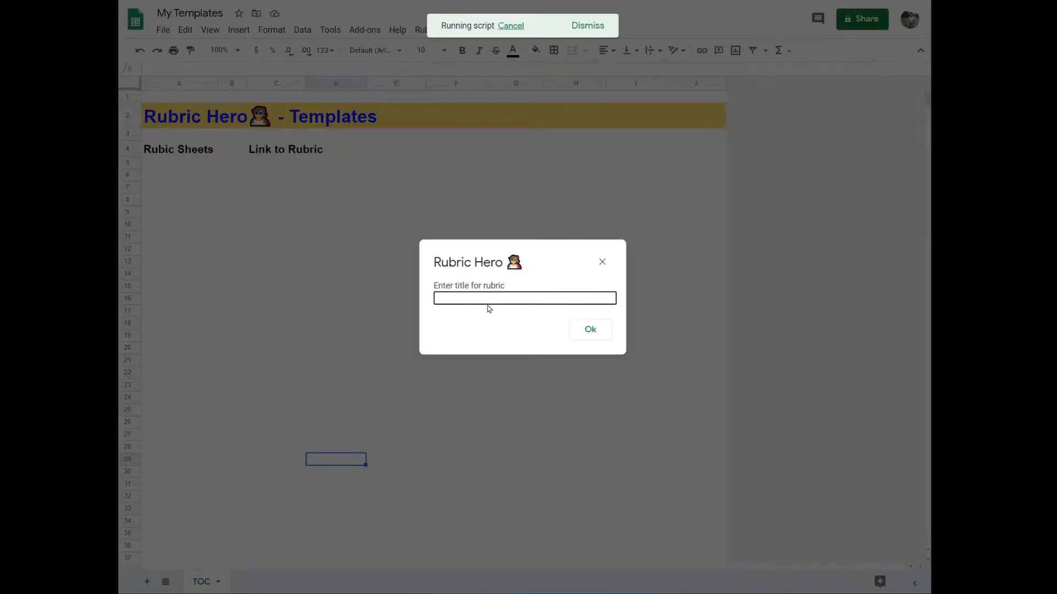
pyautogui.write('Demo')
pyautogui.click(588, 329)
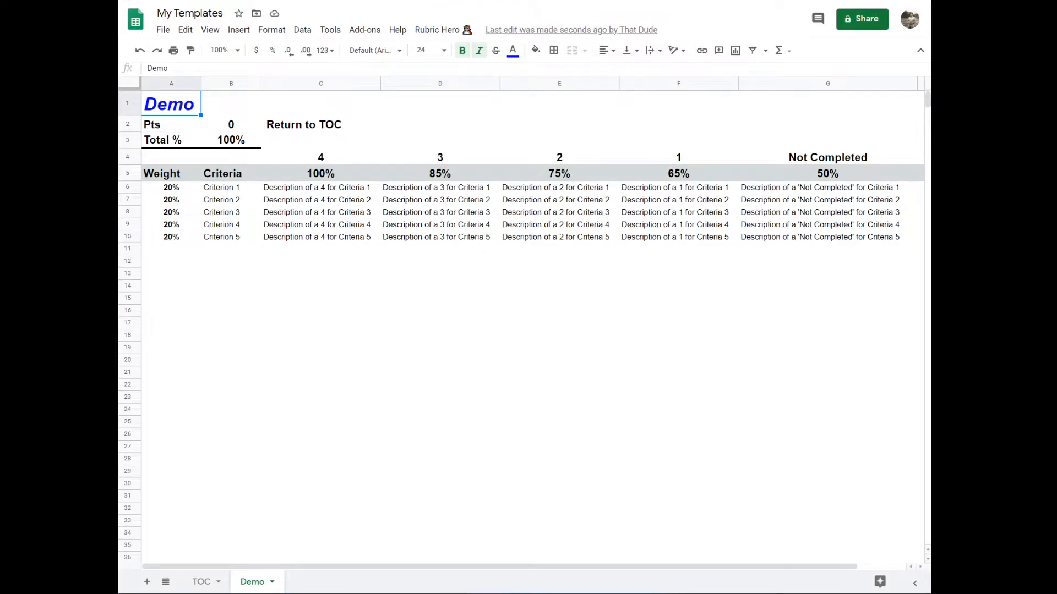
# Try a regular paste of the copied rubric content starting at the Criterion 1 cell, and undo it
pyautogui.click(231, 190)
pyautogui.rightClick(242, 197)
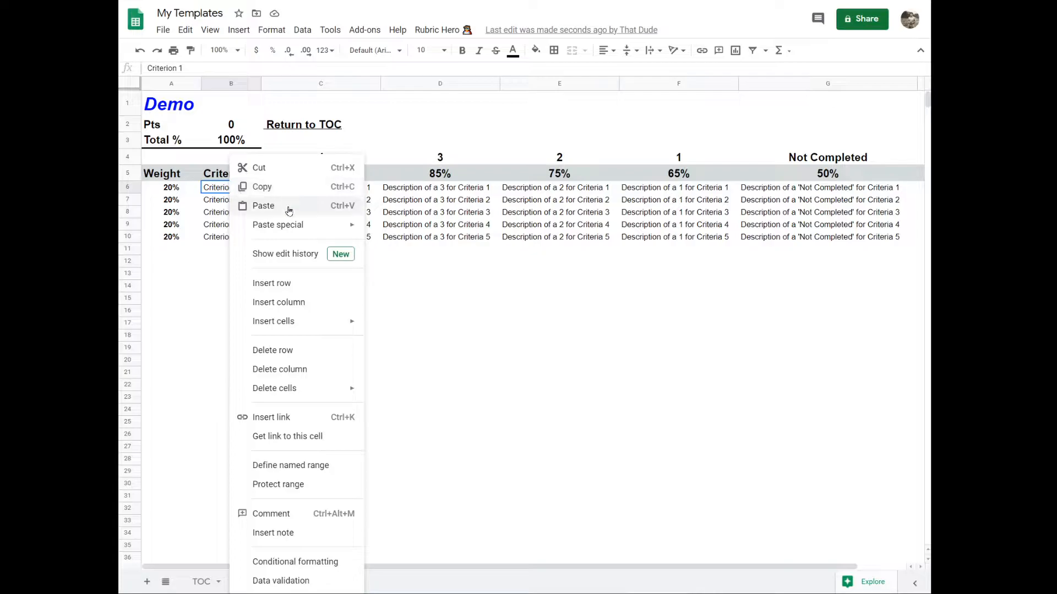
pyautogui.moveTo(290, 227)
pyautogui.click(276, 206)
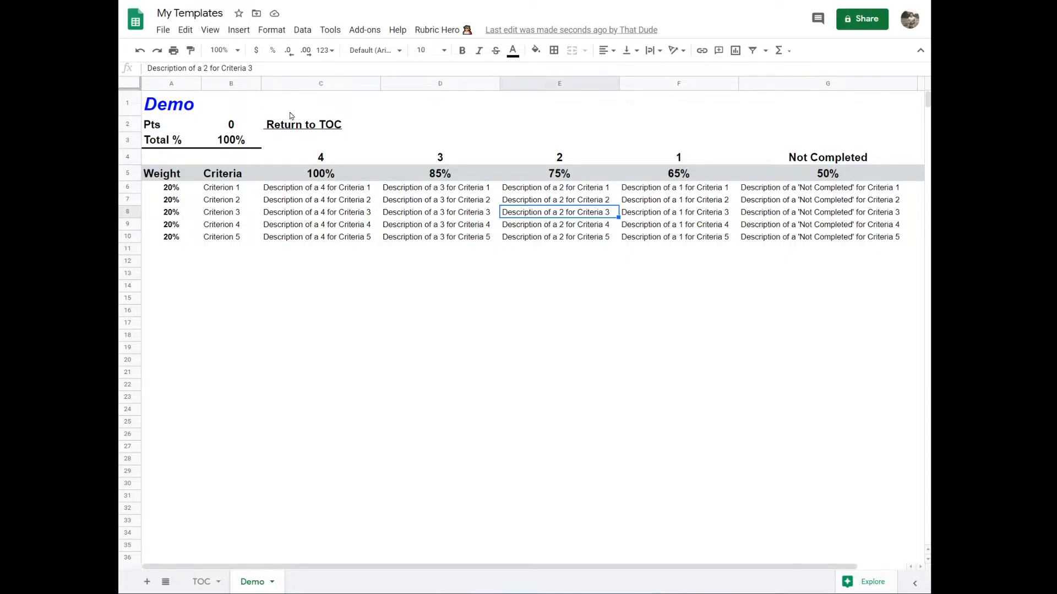
pyautogui.click(229, 189)
pyautogui.rightClick(222, 189)
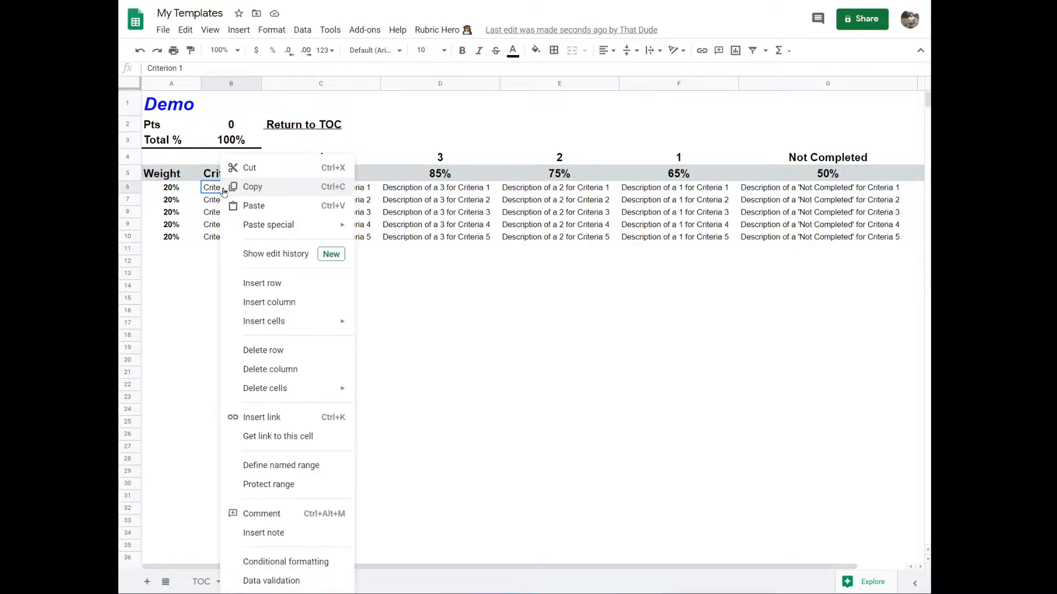
pyautogui.click(260, 208)
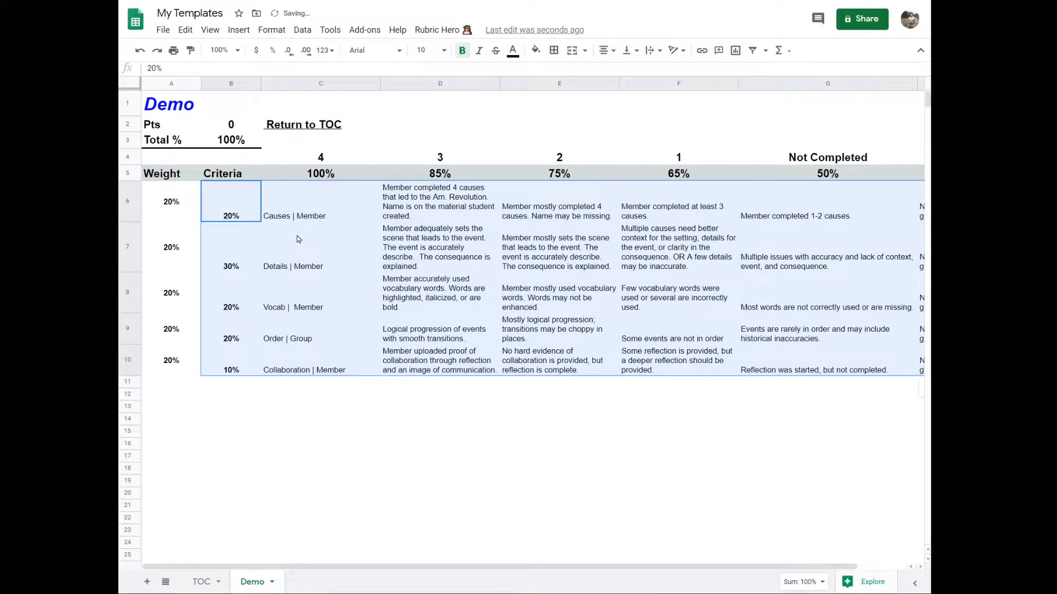
pyautogui.click(140, 50)
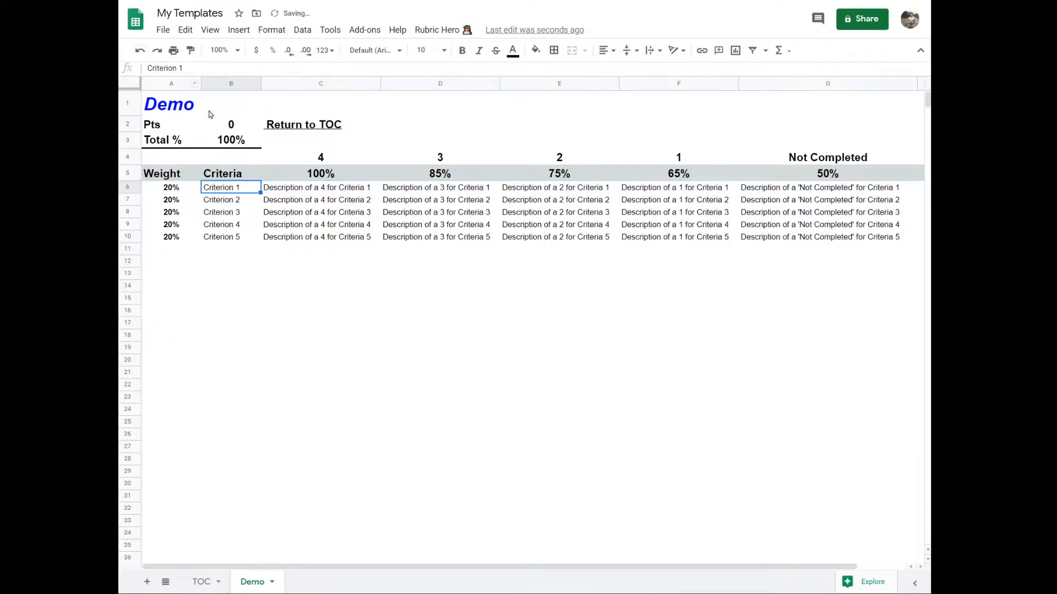
# Paste the copied rubric content as values only, starting at the Criterion 1 cell in the Criteria column
pyautogui.rightClick(172, 189)
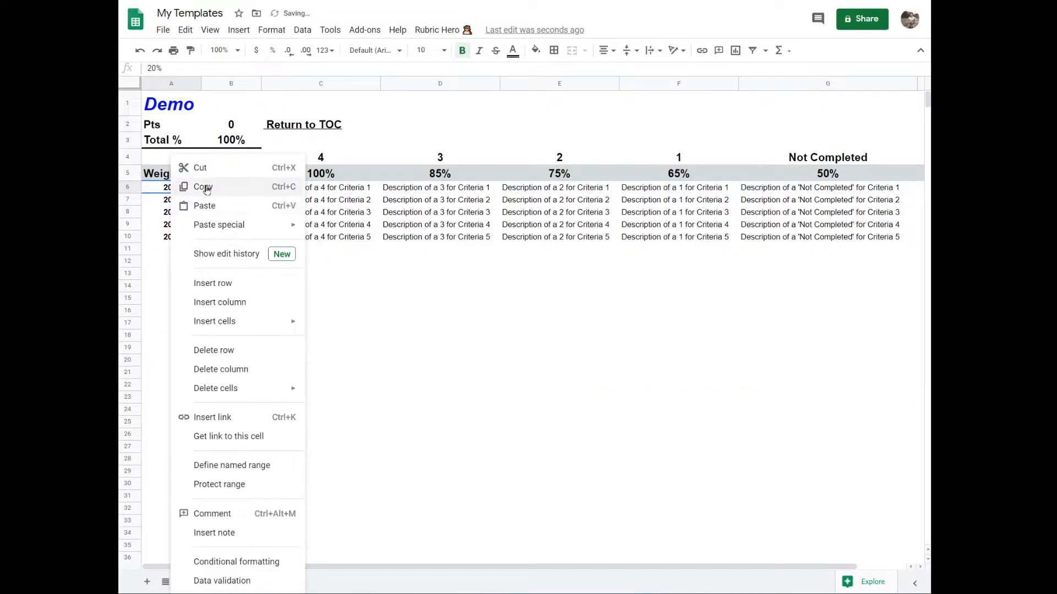
pyautogui.press('Escape')
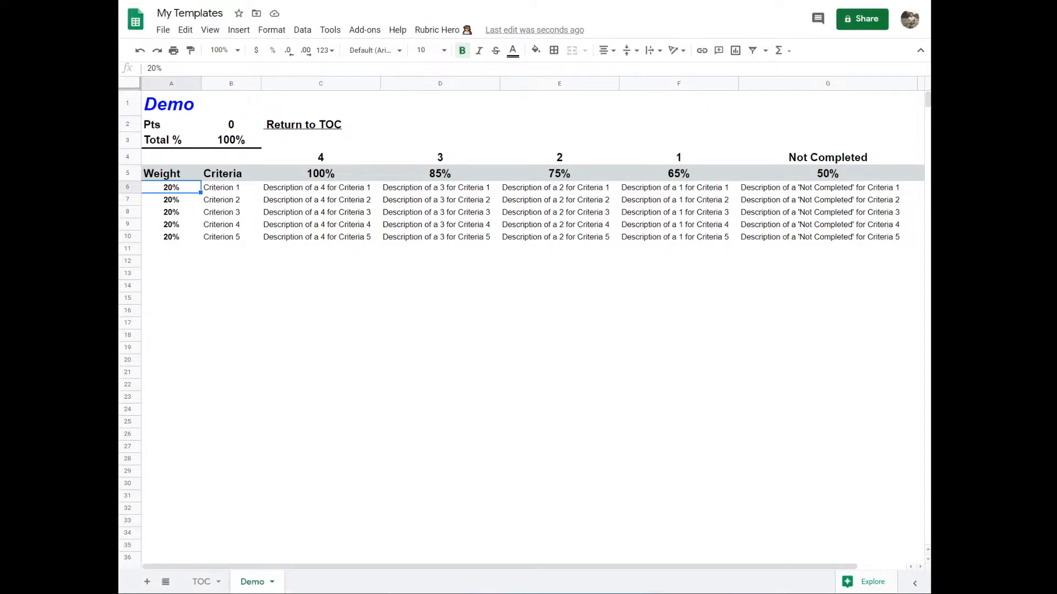
pyautogui.click(237, 185)
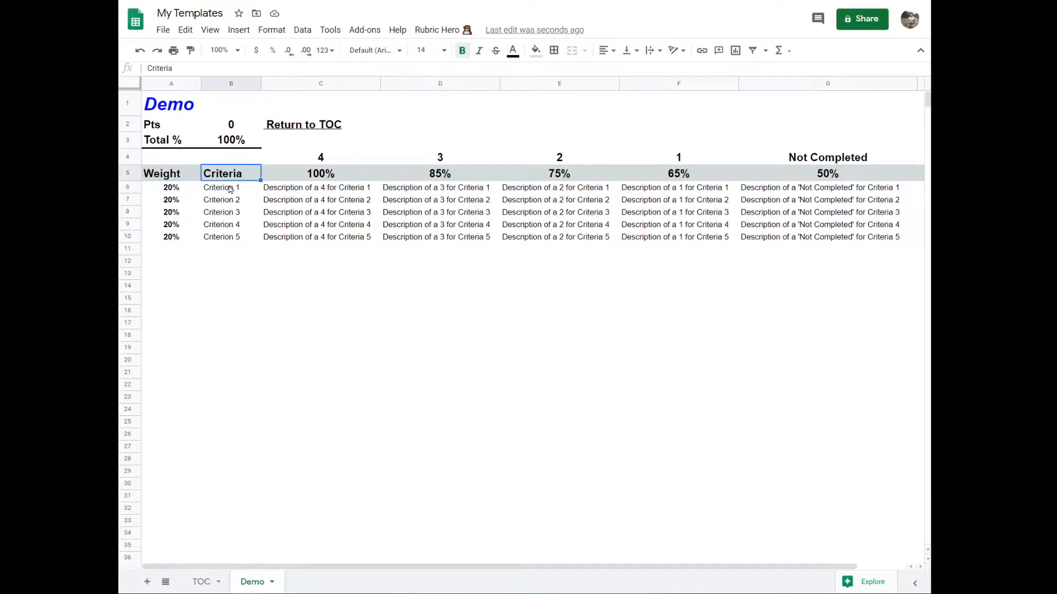
pyautogui.rightClick(232, 188)
pyautogui.moveTo(285, 226)
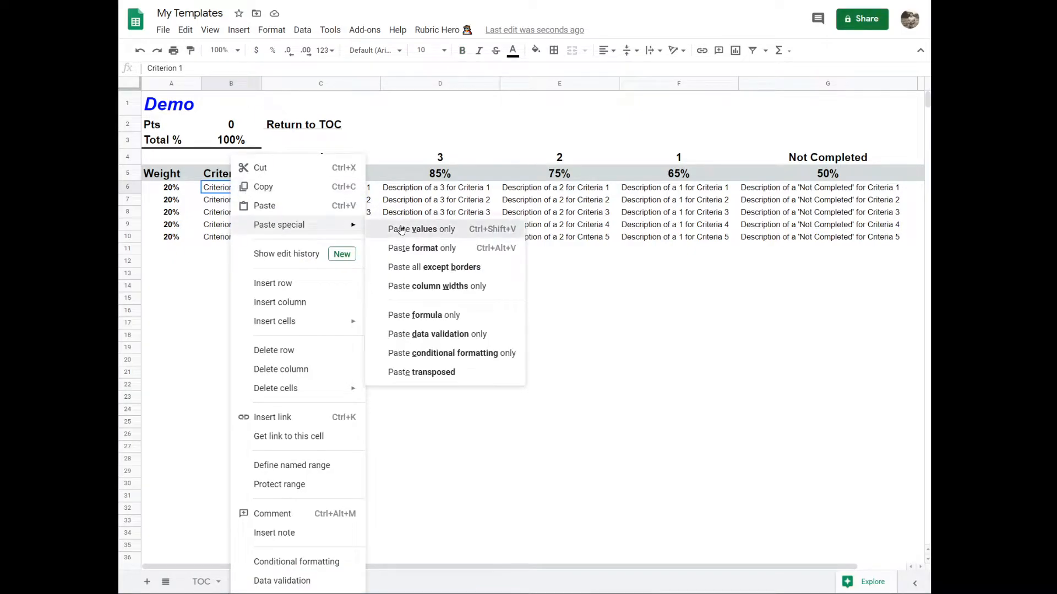
pyautogui.click(400, 229)
# Set the weight of the Details criterion to 30%
pyautogui.click(174, 337)
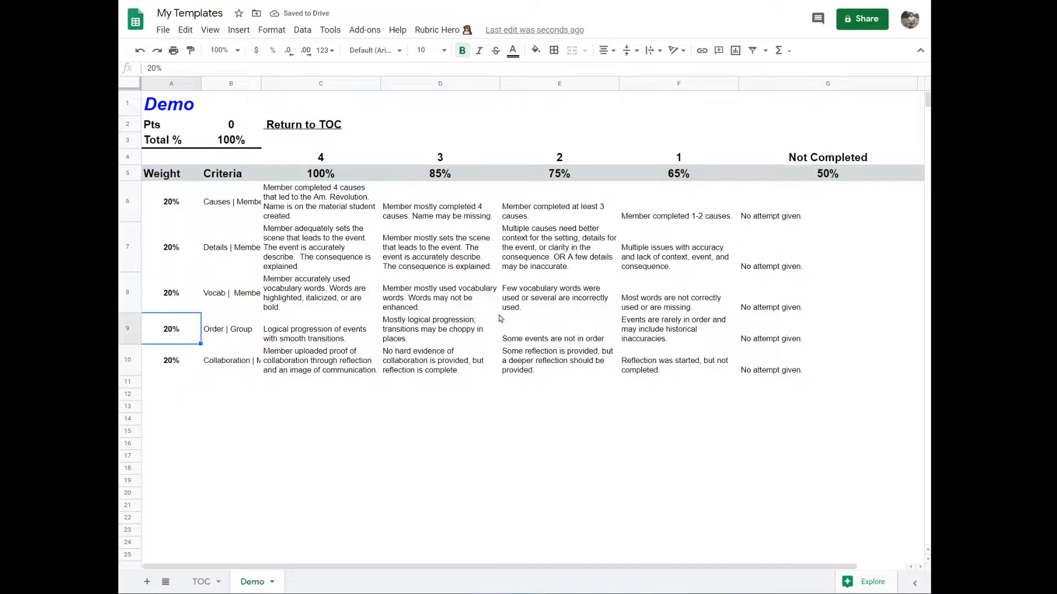
pyautogui.click(175, 259)
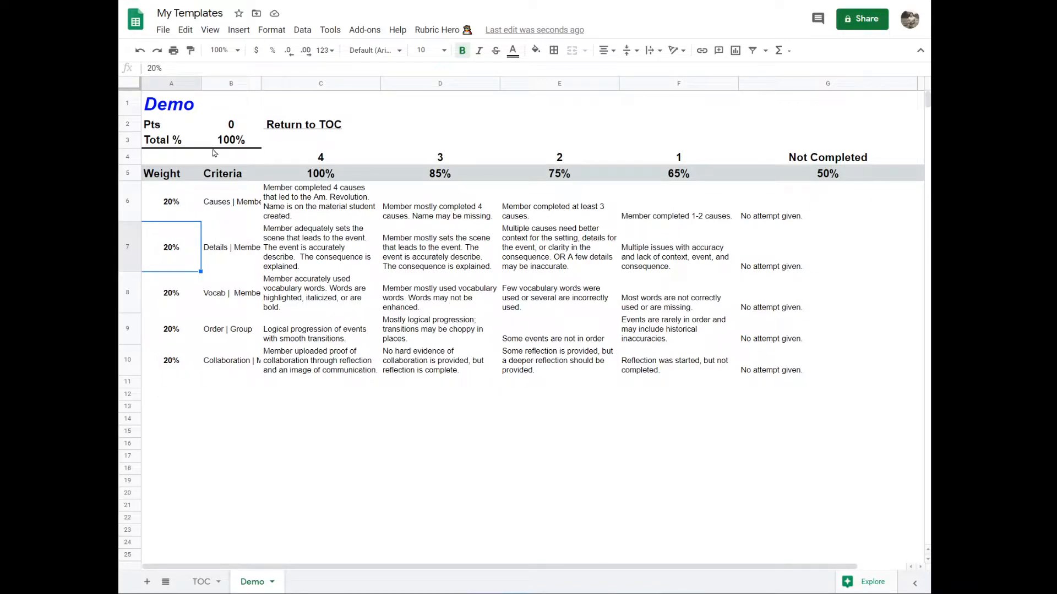
pyautogui.write('30')
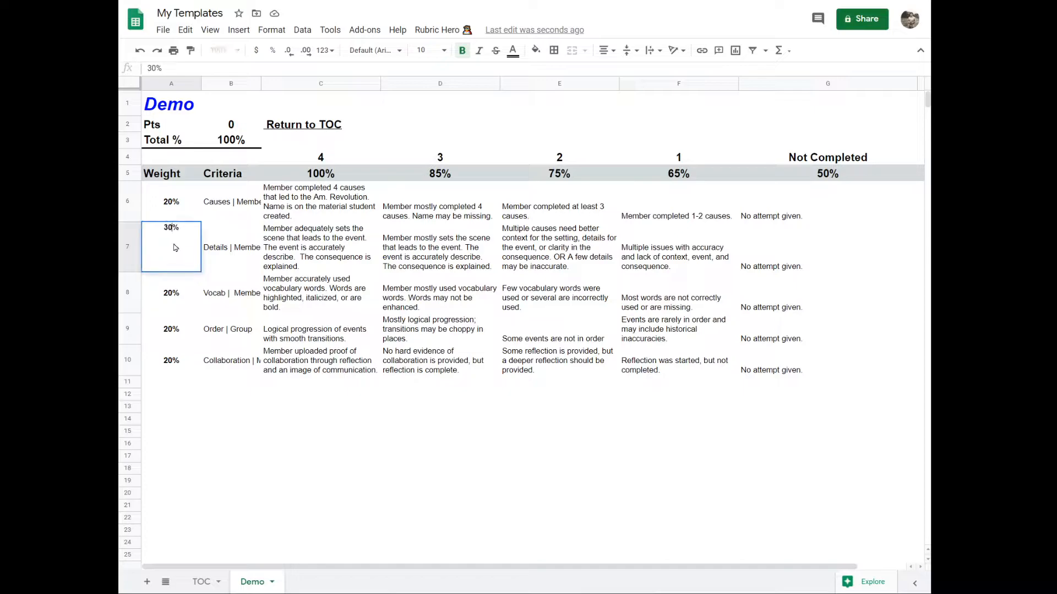
pyautogui.press('Return')
pyautogui.click(178, 259)
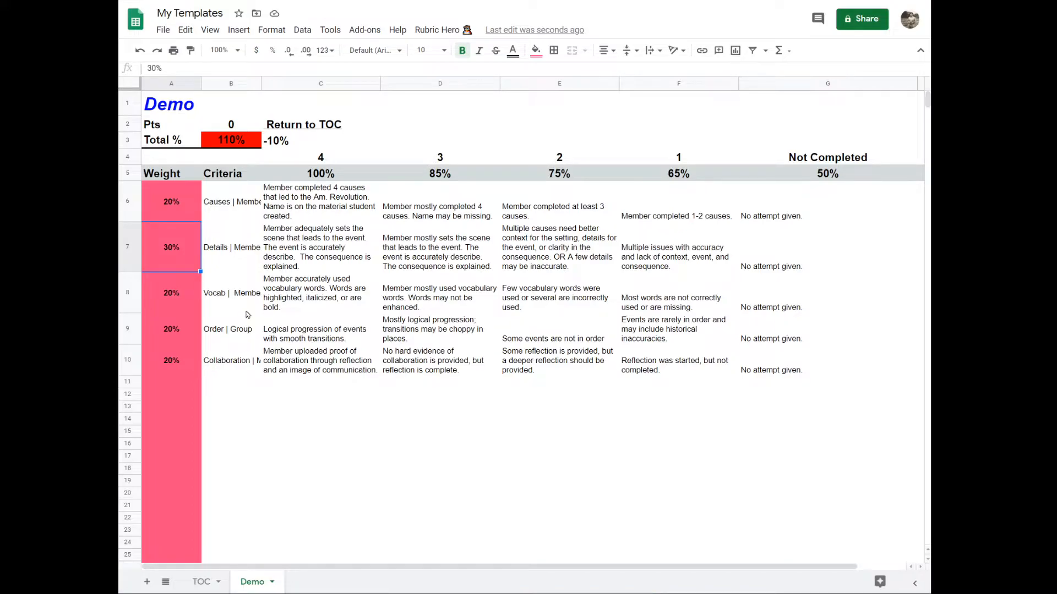
# Set the weight of the Collaboration criterion to 10%
pyautogui.click(178, 362)
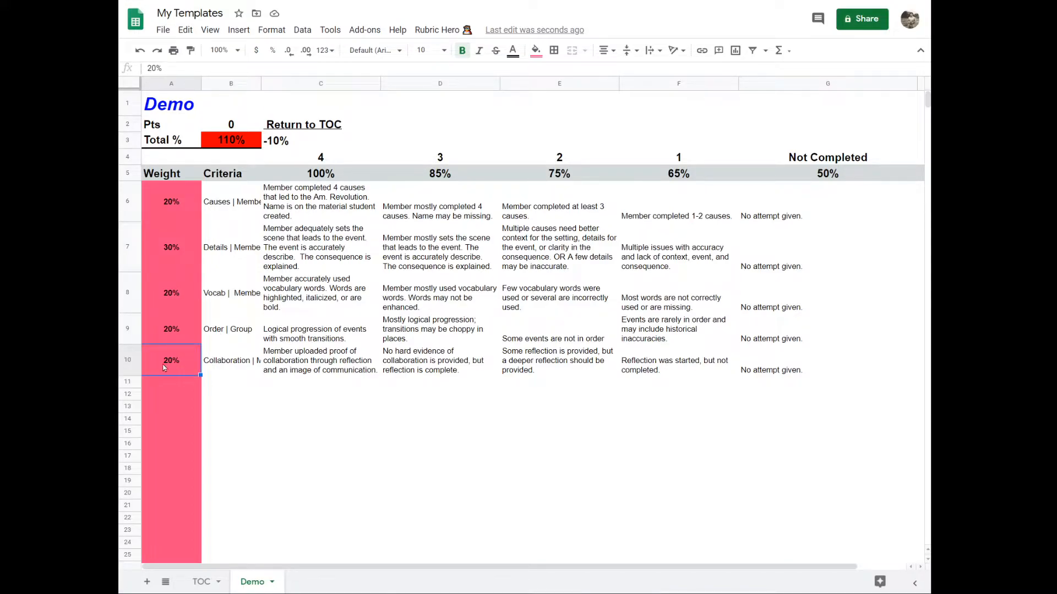
pyautogui.write('10')
pyautogui.click(261, 422)
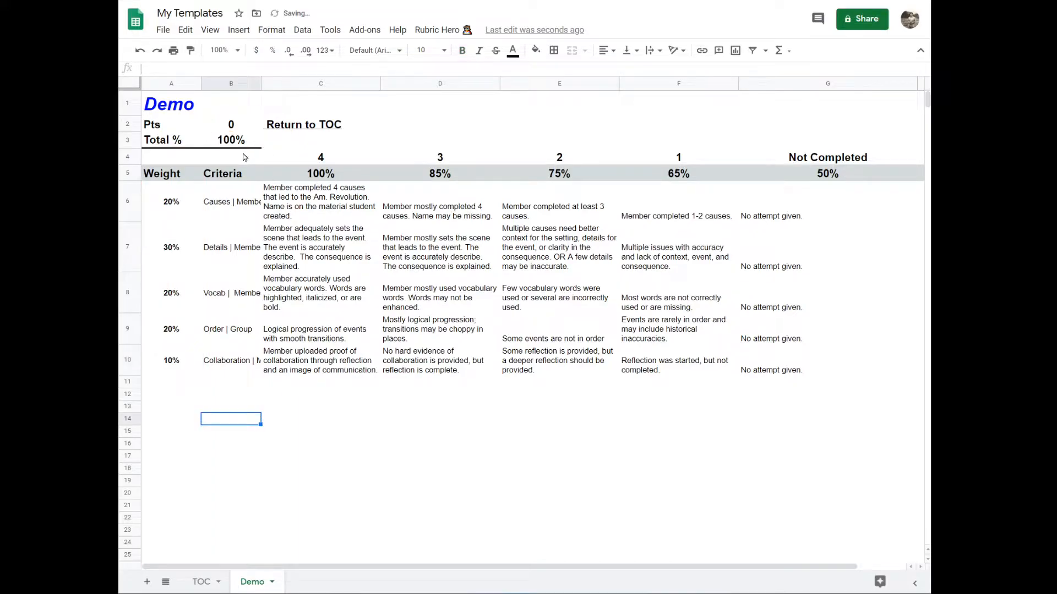
# Set the Demo rubric's total points to 60
pyautogui.click(246, 129)
pyautogui.moveTo(319, 132)
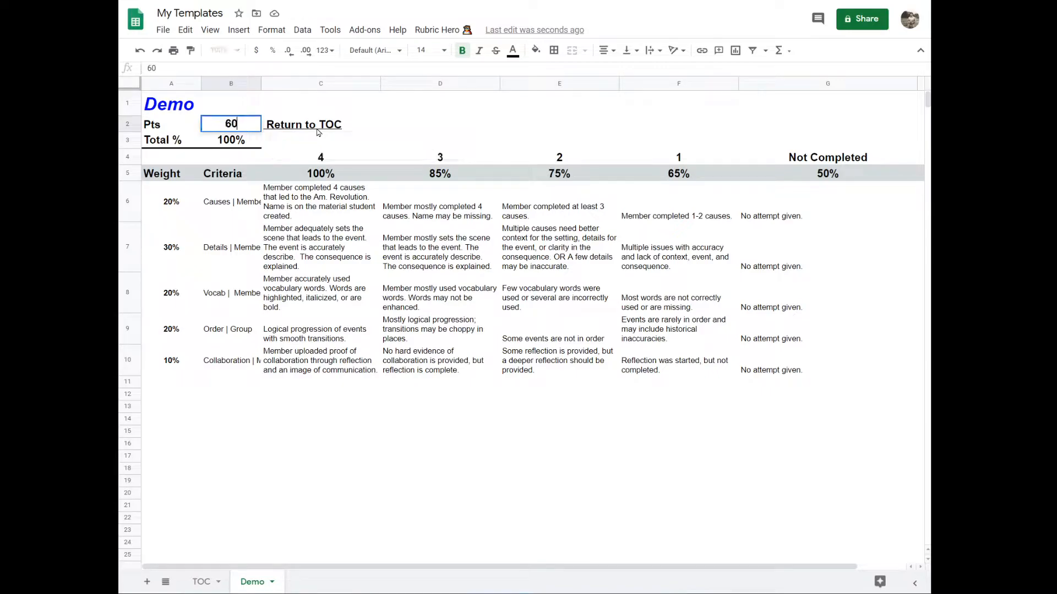
pyautogui.click(343, 310)
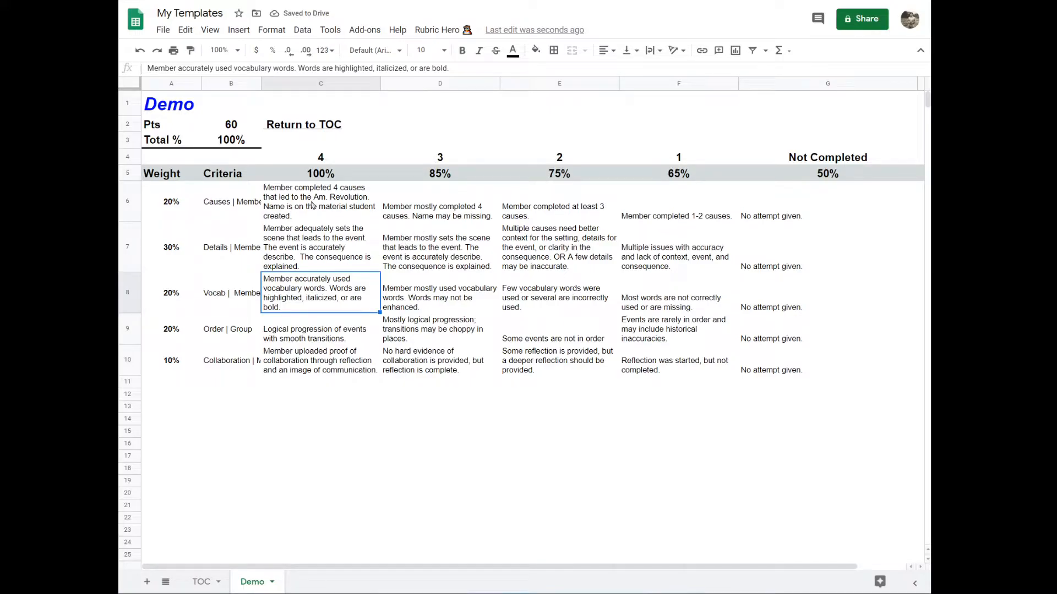
# Follow the Return to TOC link, and use the Demo rubric's link there to come back to the Demo sheet
pyautogui.click(318, 126)
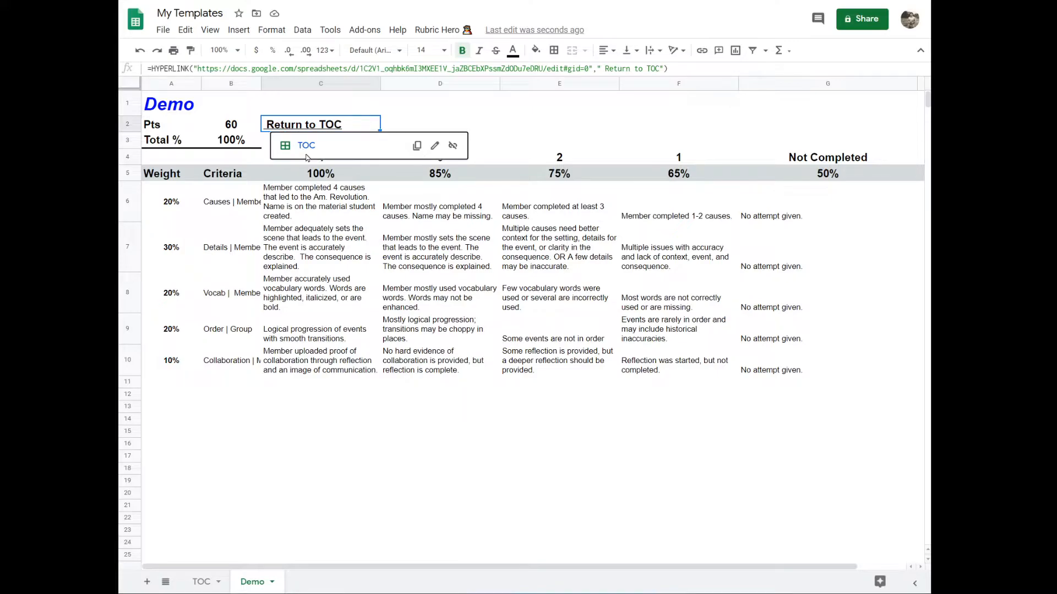
pyautogui.click(306, 147)
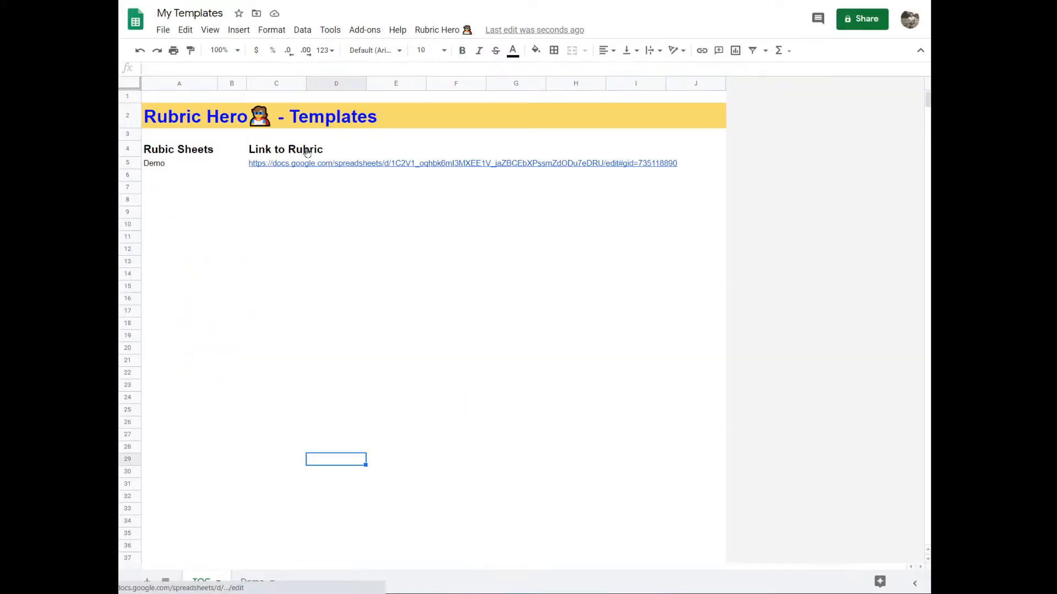
pyautogui.click(264, 167)
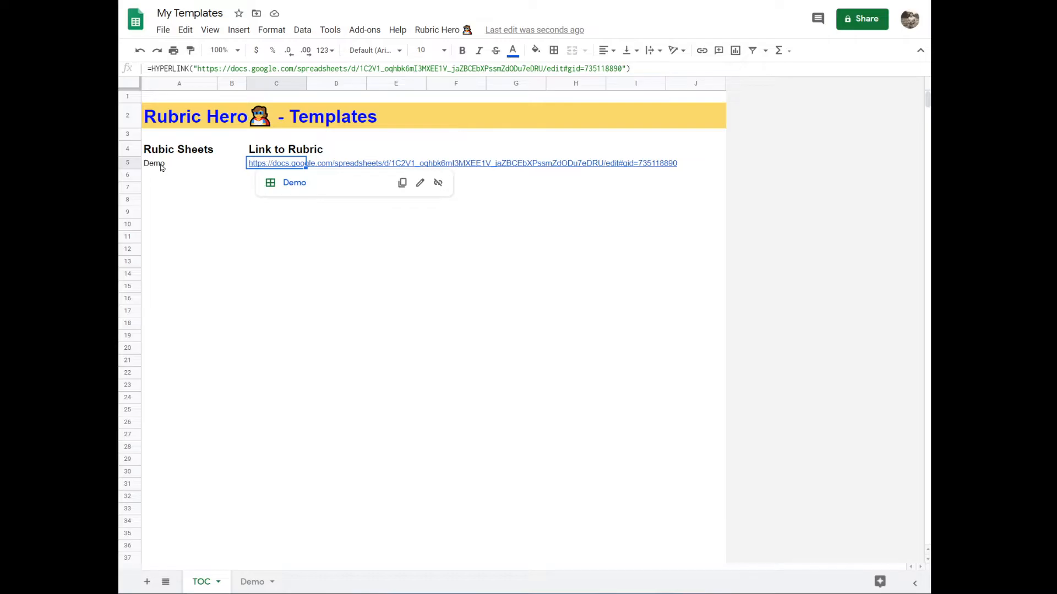
pyautogui.click(294, 184)
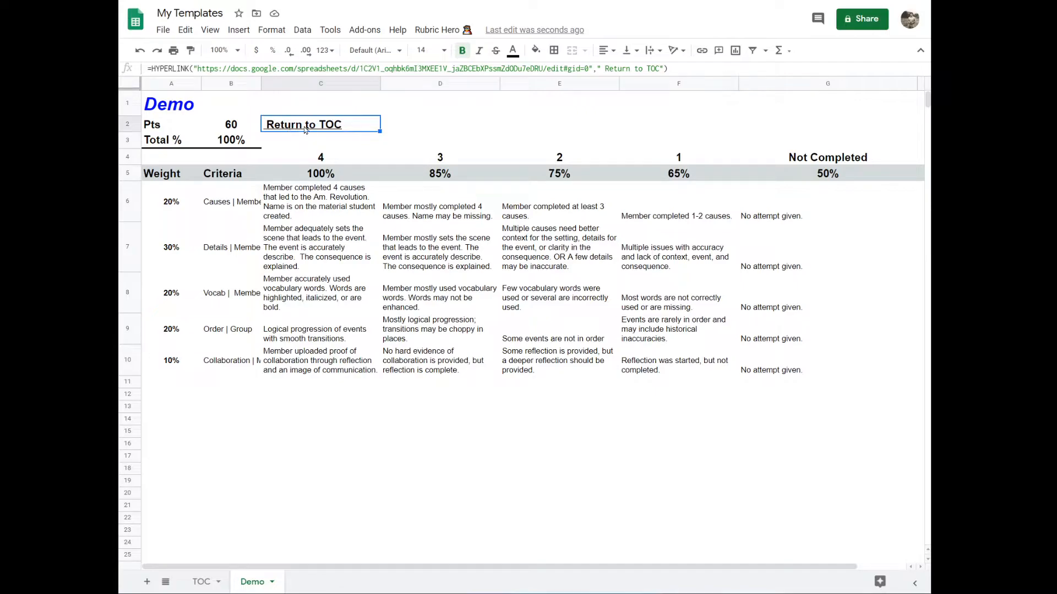
# Convert the Demo rubric to Google Classroom format with Rubric Hero and open the generated Classroom Rubric link
pyautogui.click(448, 32)
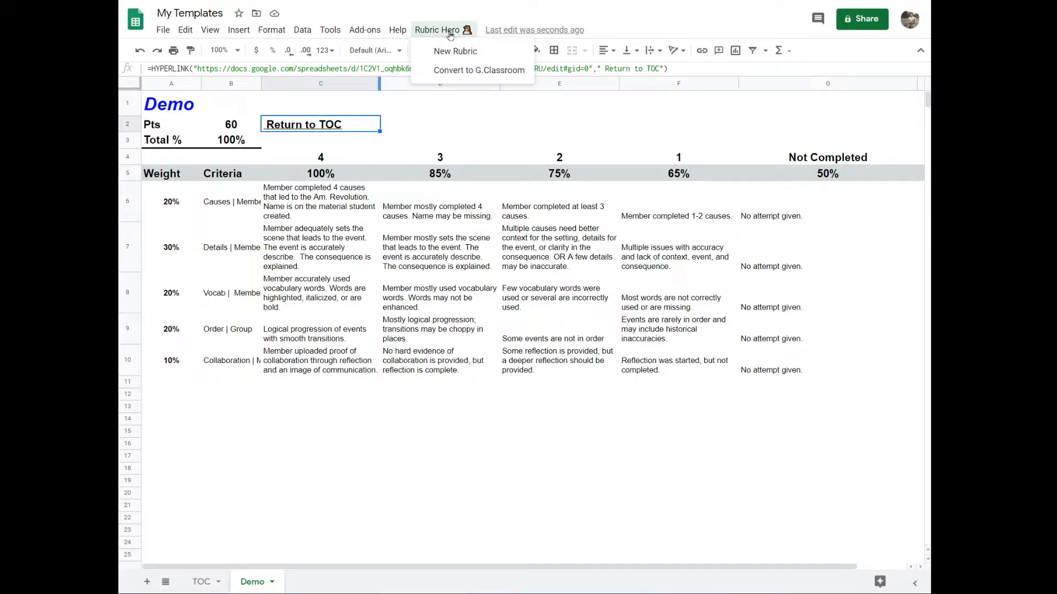
pyautogui.click(450, 71)
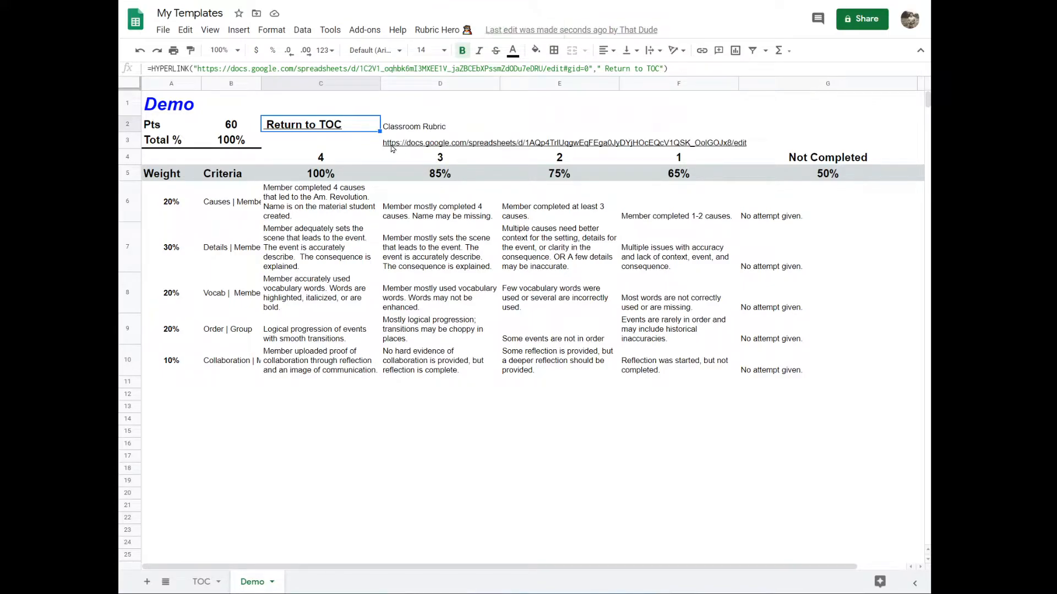
pyautogui.click(437, 143)
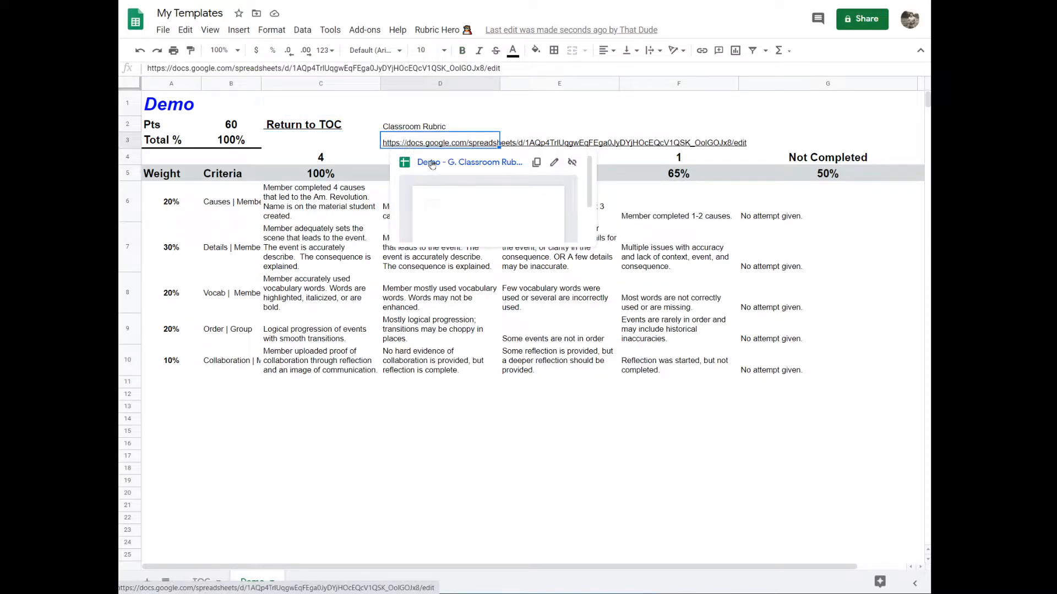
pyautogui.click(432, 163)
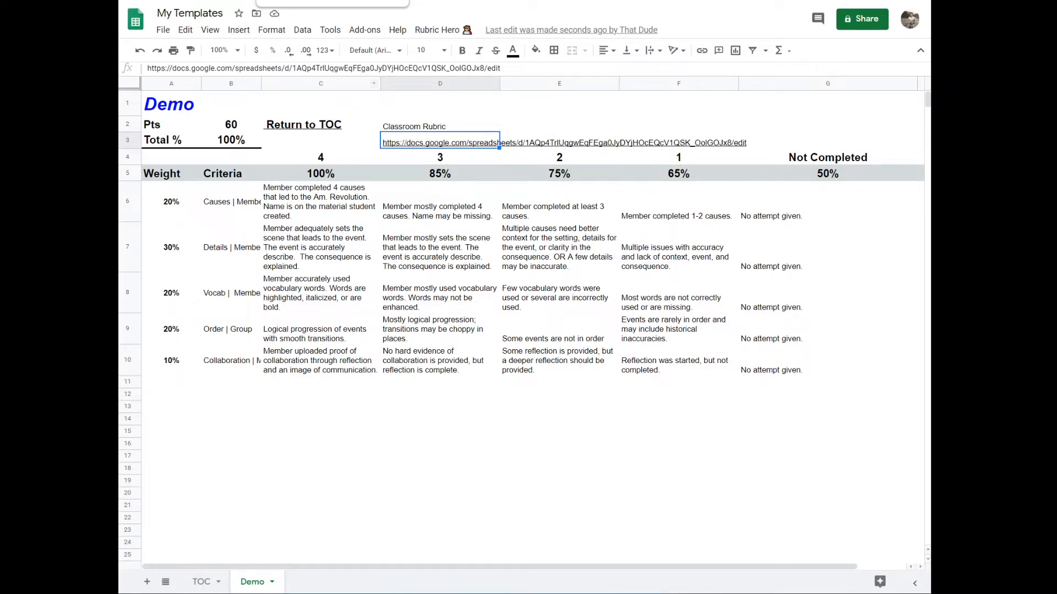
# Switch to the Demo - Rubric Hero assignment in Google Classroom and import its rubric from the converted Demo G. Classroom spreadsheet
pyautogui.hotkey('ctrl', 'Tab')
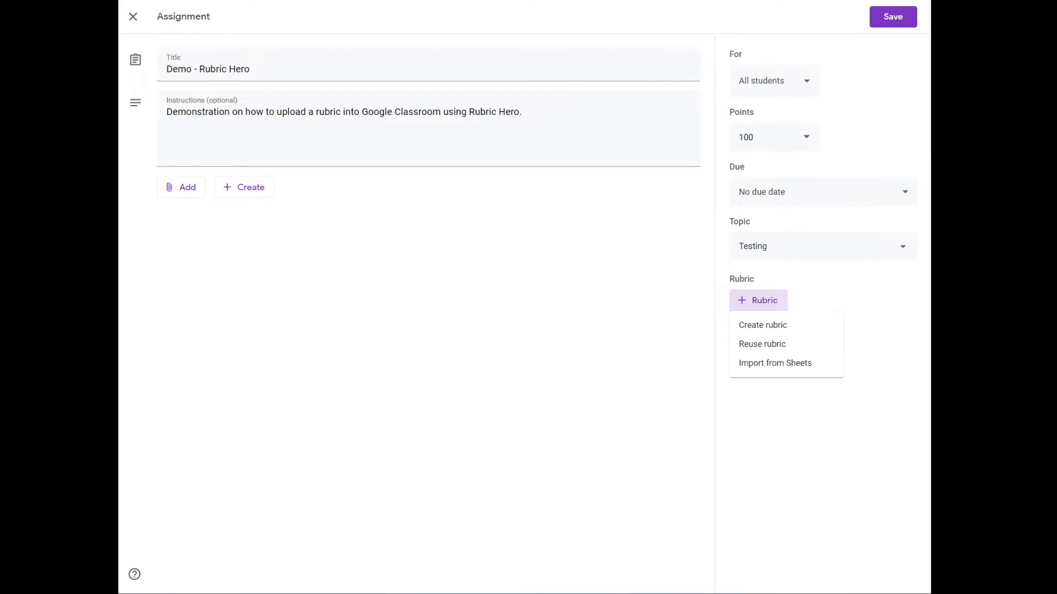
pyautogui.click(785, 368)
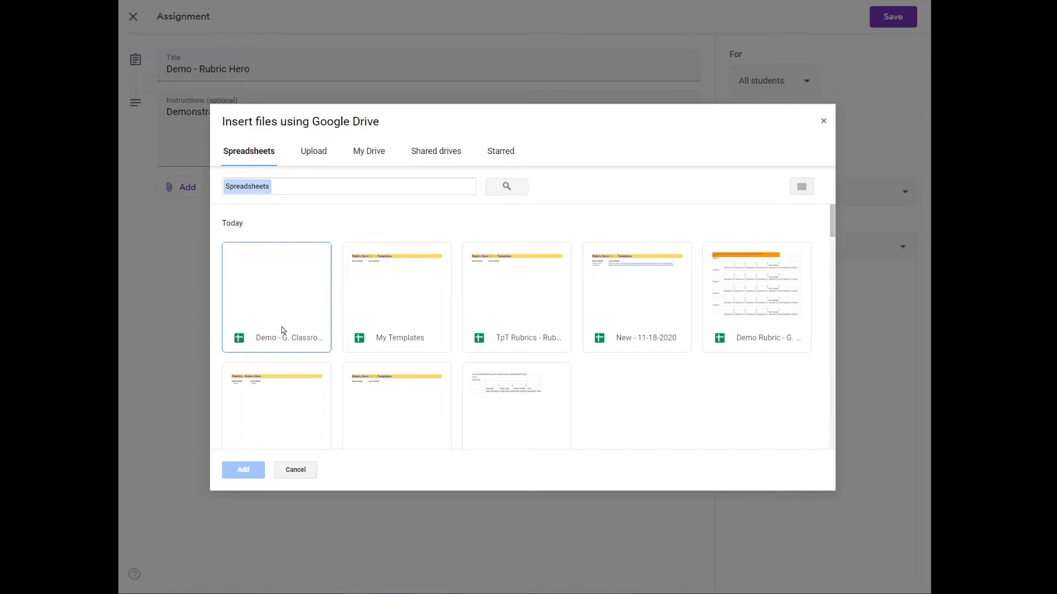
pyautogui.click(301, 307)
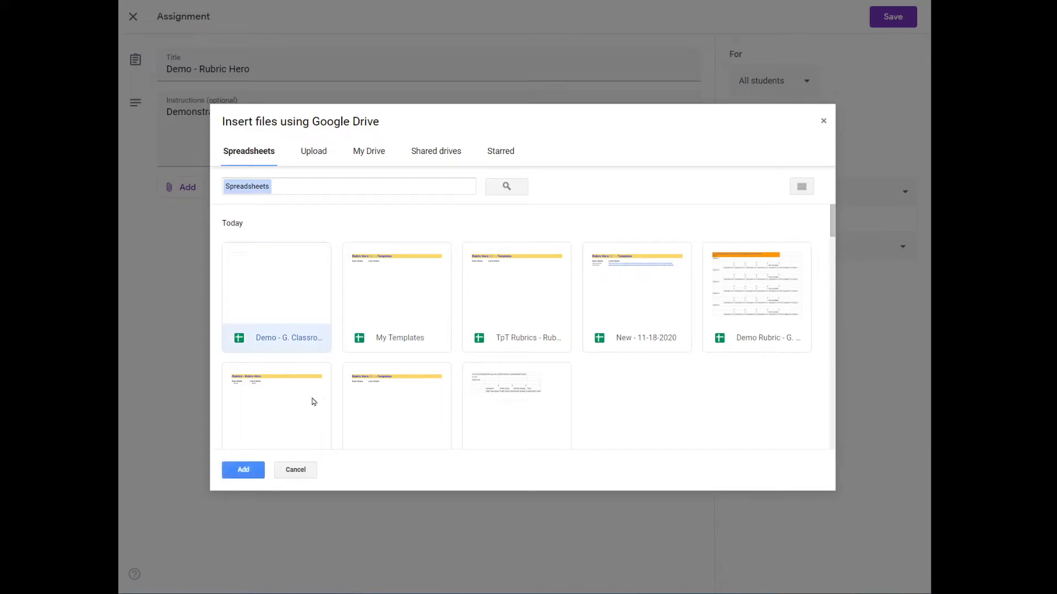
pyautogui.click(244, 471)
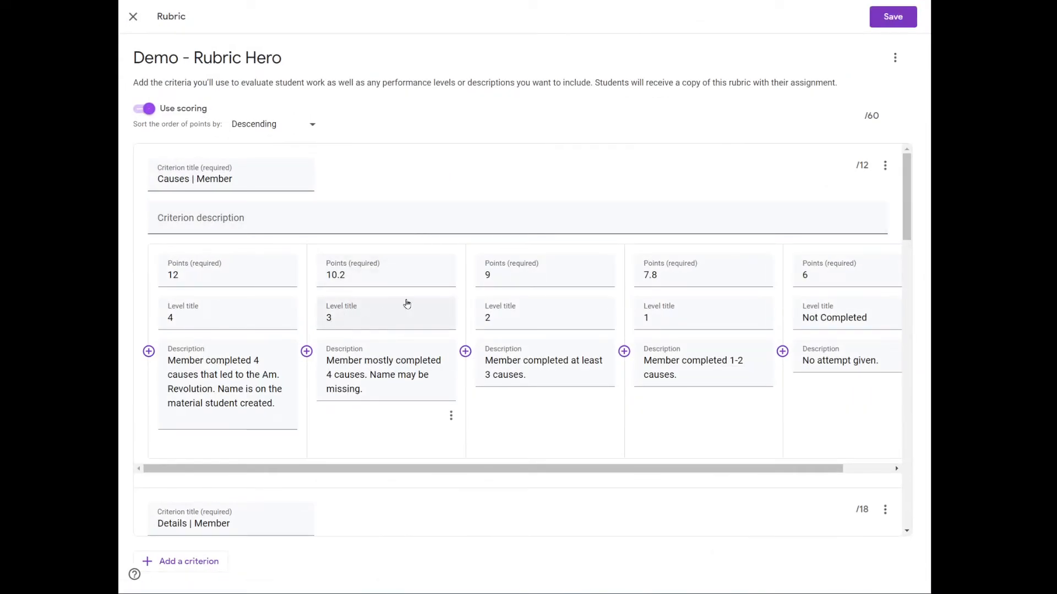
# Examine the points, level titles and descriptions of every criterion in the imported rubric, from Causes through Collaboration
pyautogui.scroll(-6, 407, 307)
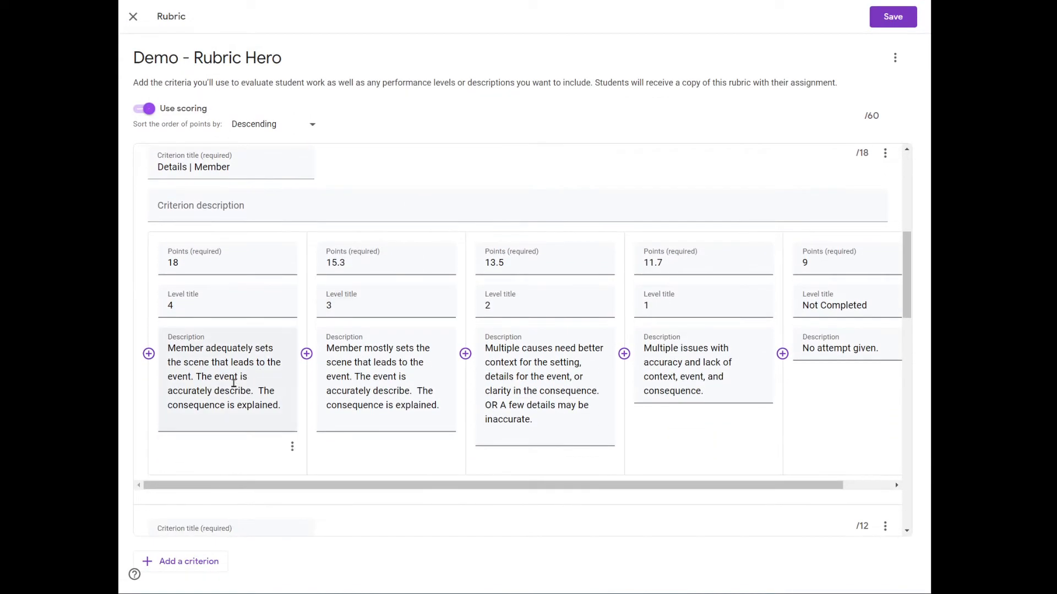
pyautogui.scroll(-4, 310, 360)
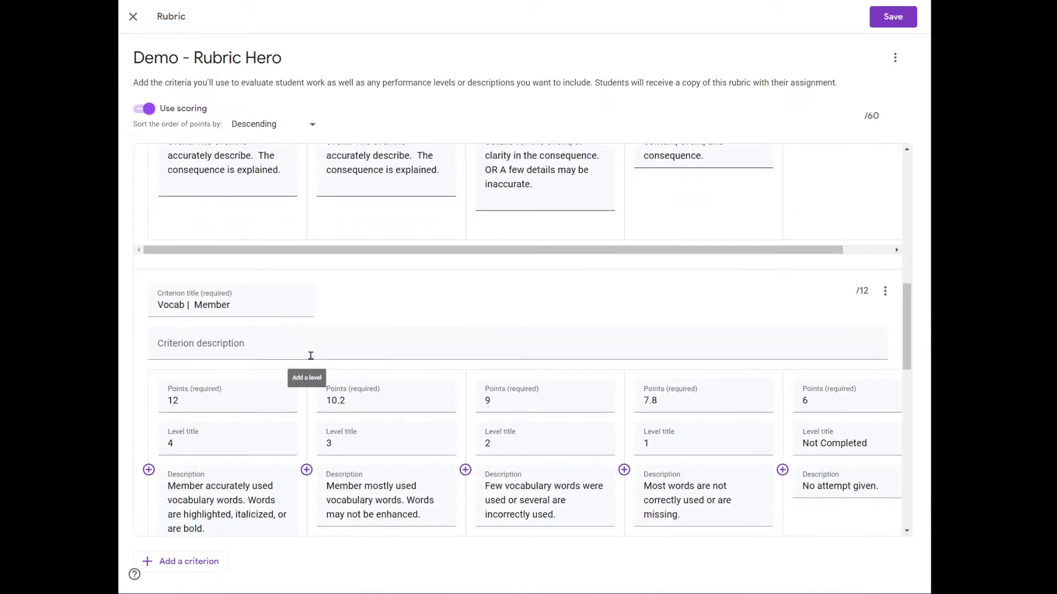
pyautogui.scroll(-3, 187, 342)
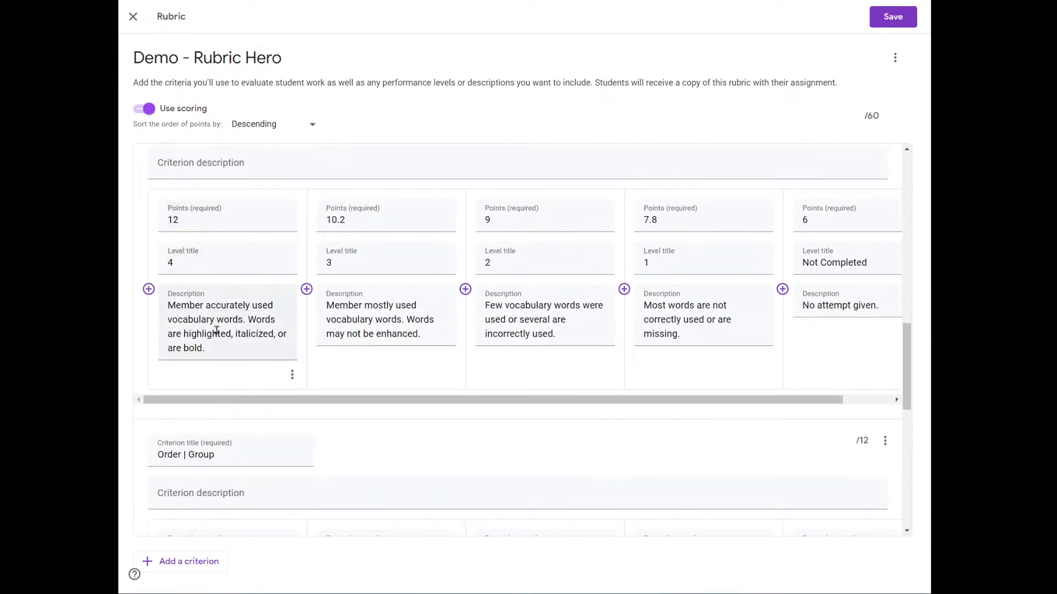
pyautogui.scroll(-4, 242, 410)
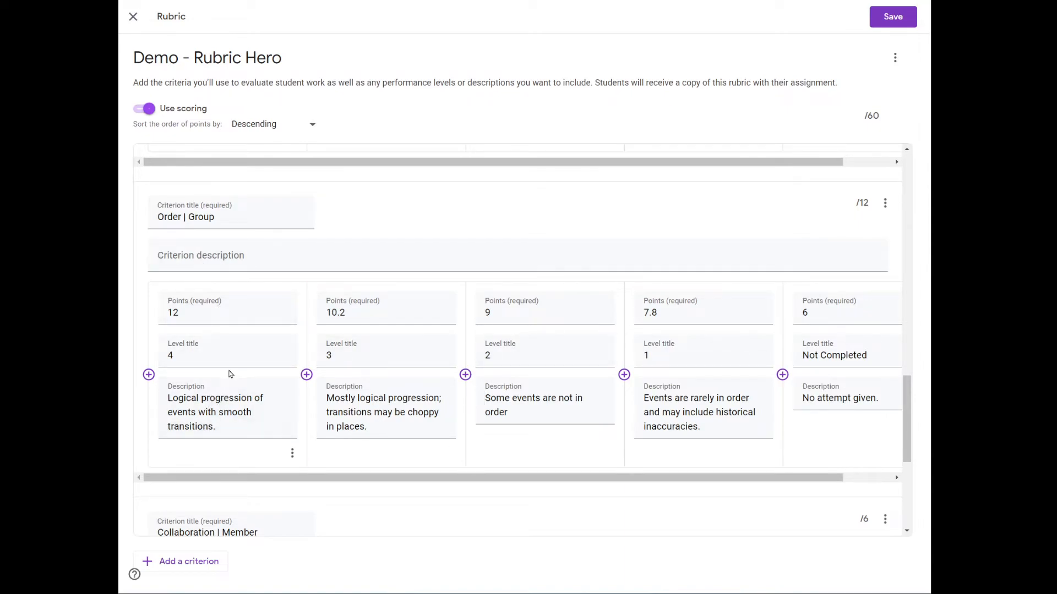
pyautogui.scroll(-2, 246, 415)
pyautogui.scroll(-2, 253, 401)
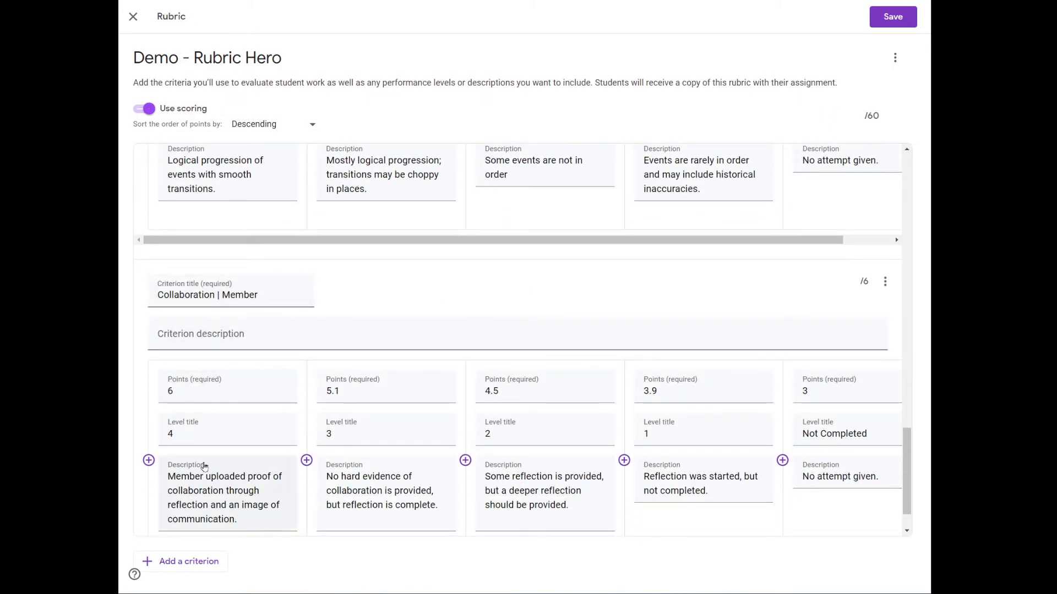
pyautogui.scroll(-1, 245, 404)
pyautogui.scroll(20, 243, 472)
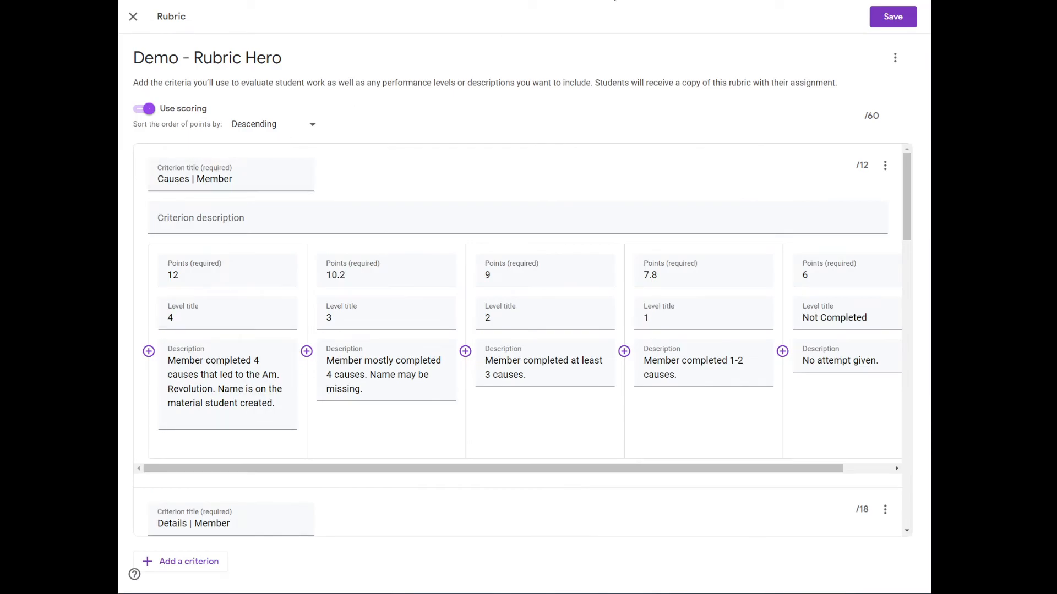
# Save the imported rubric and update the assignment with its points set to 60
pyautogui.click(891, 18)
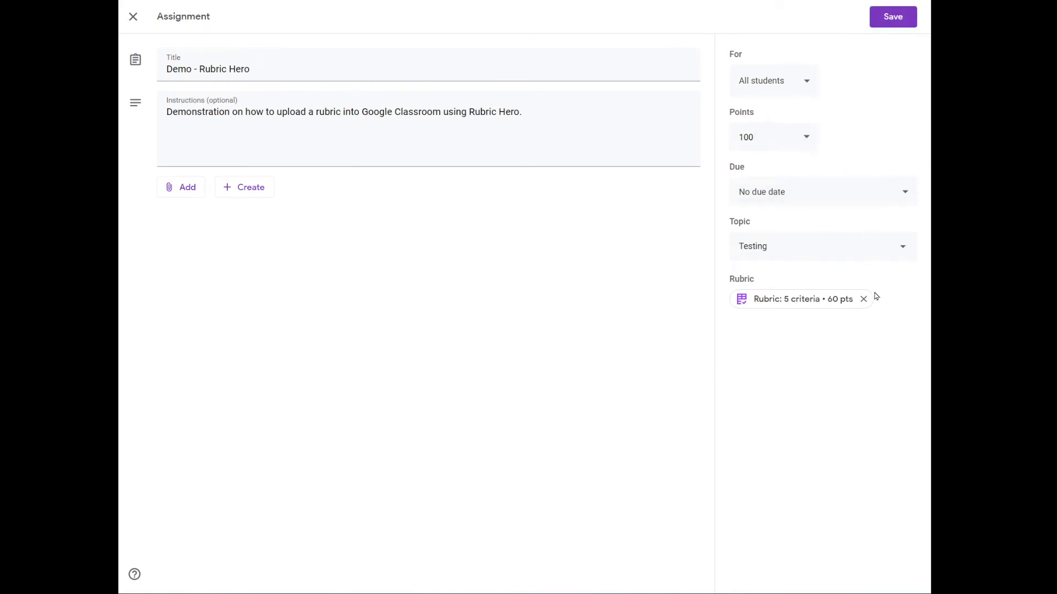
pyautogui.click(807, 137)
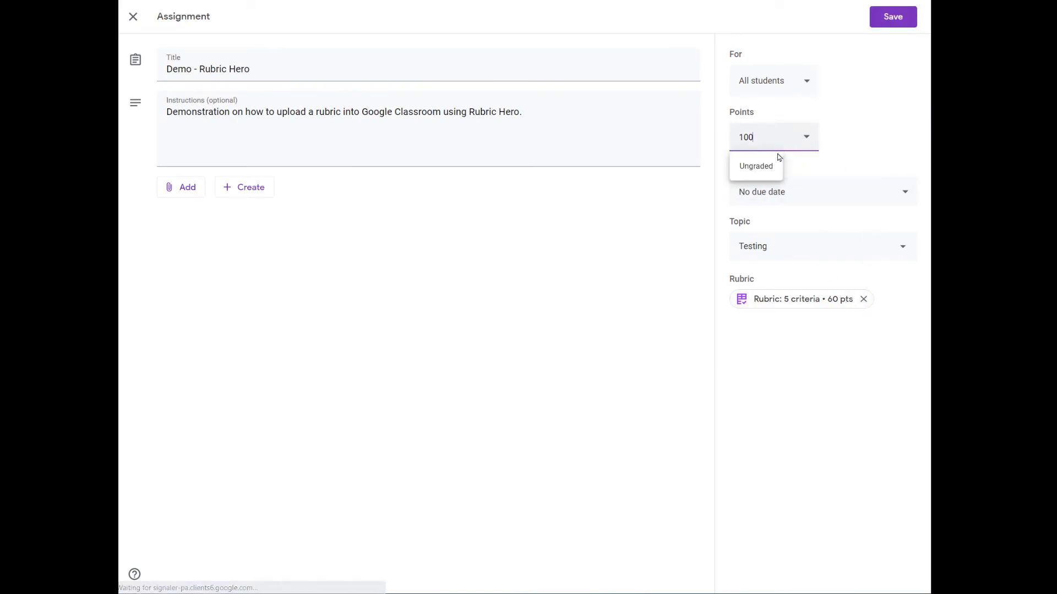
pyautogui.write('60')
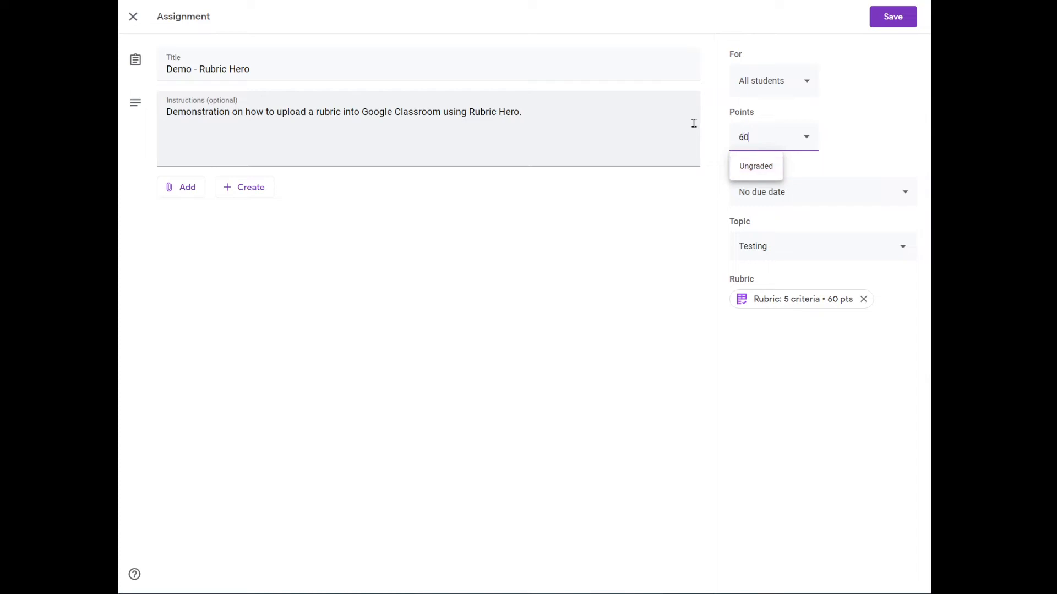
pyautogui.click(888, 147)
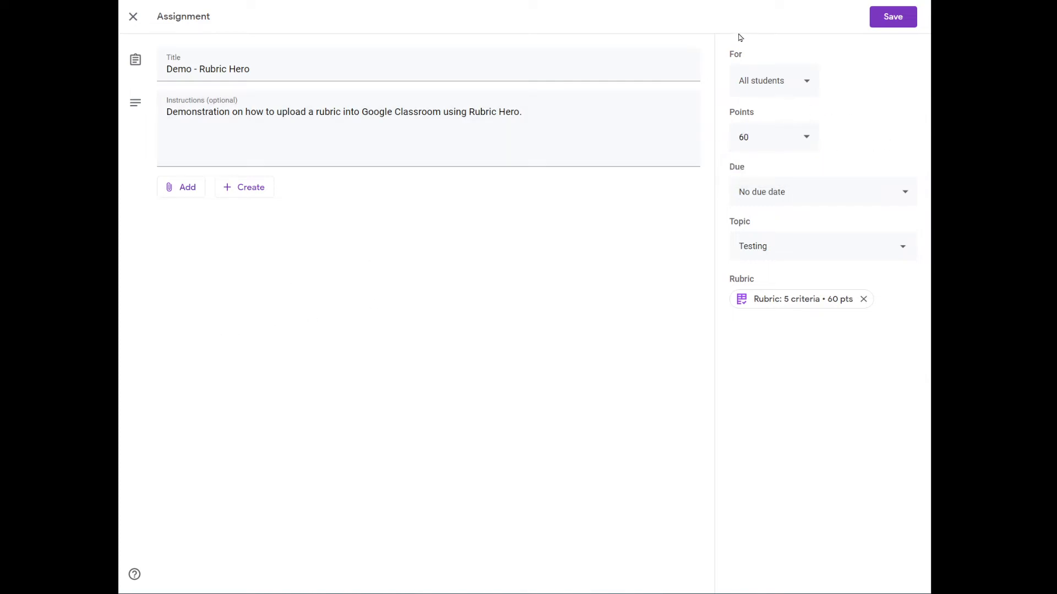
pyautogui.click(893, 16)
pyautogui.click(599, 330)
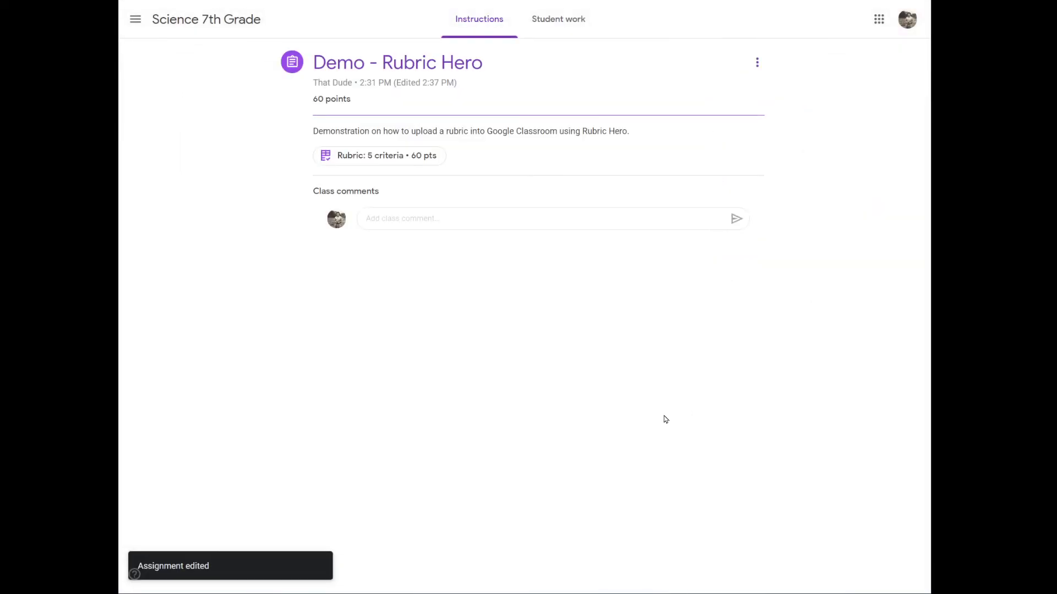
# Score the second student's work with the rubric: level 4 for Causes and Order, level 3 for Details, Vocab and Collaboration
pyautogui.click(554, 26)
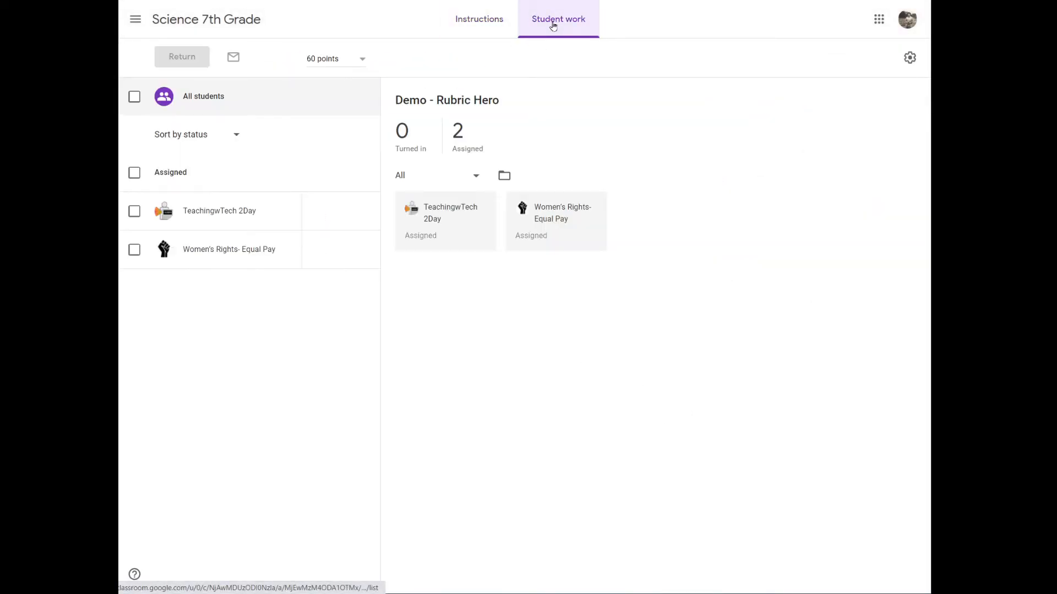
pyautogui.click(237, 252)
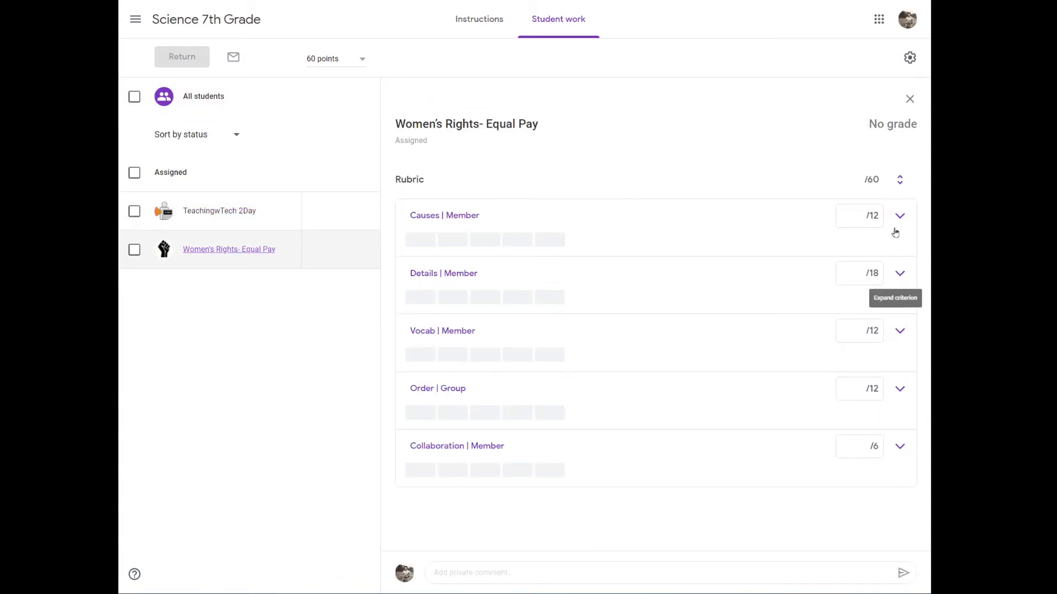
pyautogui.click(453, 355)
pyautogui.click(453, 298)
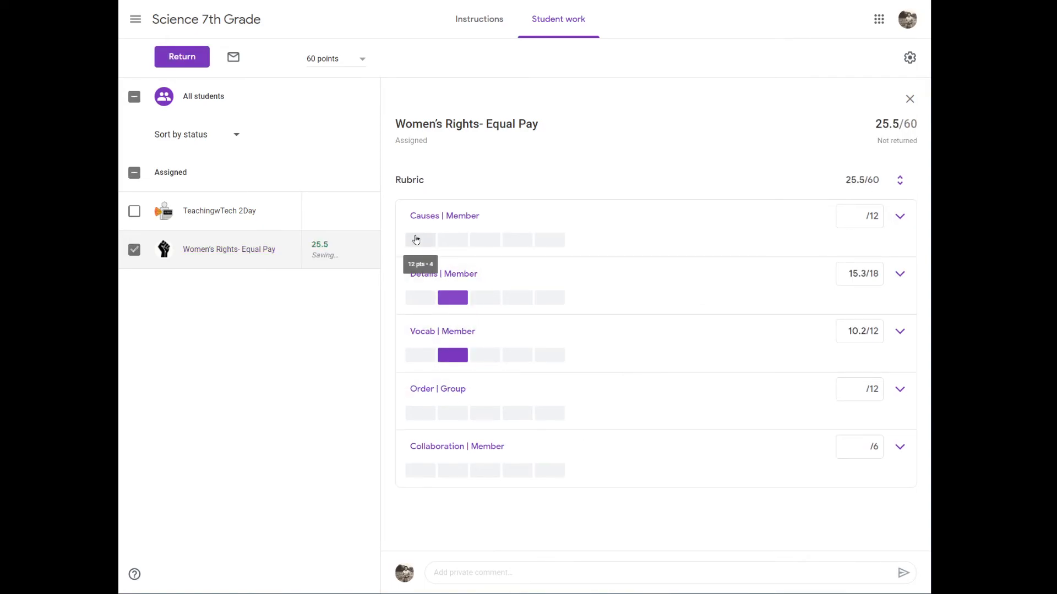
pyautogui.click(419, 241)
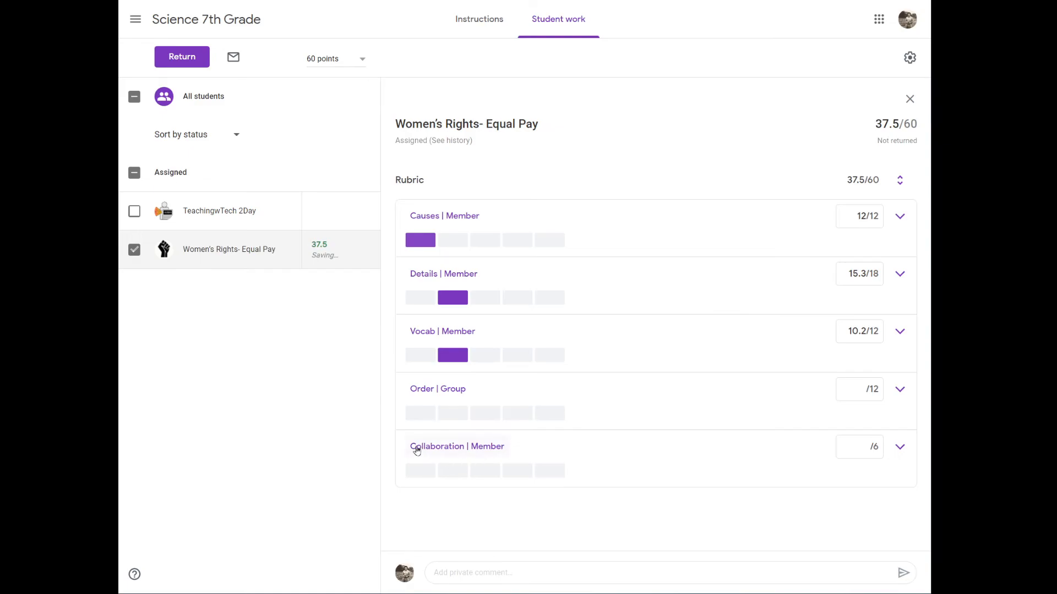
pyautogui.click(427, 420)
pyautogui.click(463, 469)
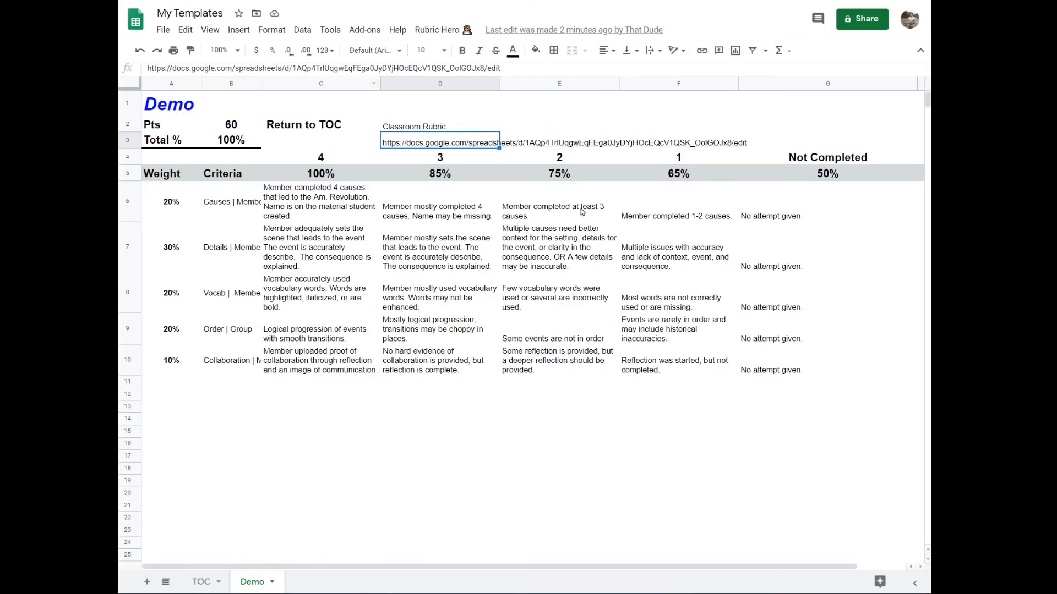
# Switch back to the My Templates spreadsheet and follow the Demo sheet's link to the TOC
pyautogui.click(300, 127)
pyautogui.click(300, 149)
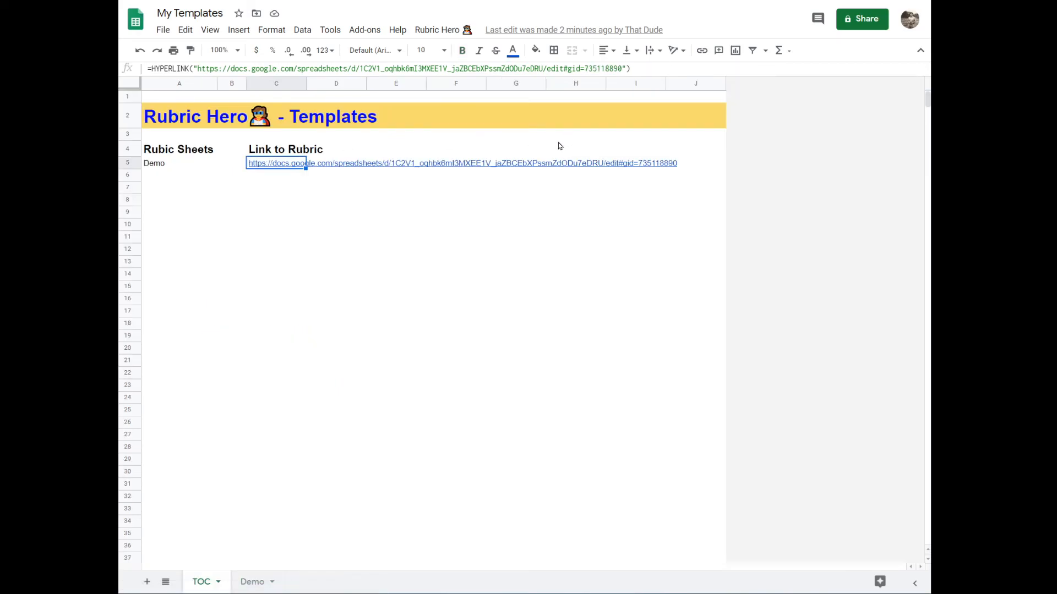